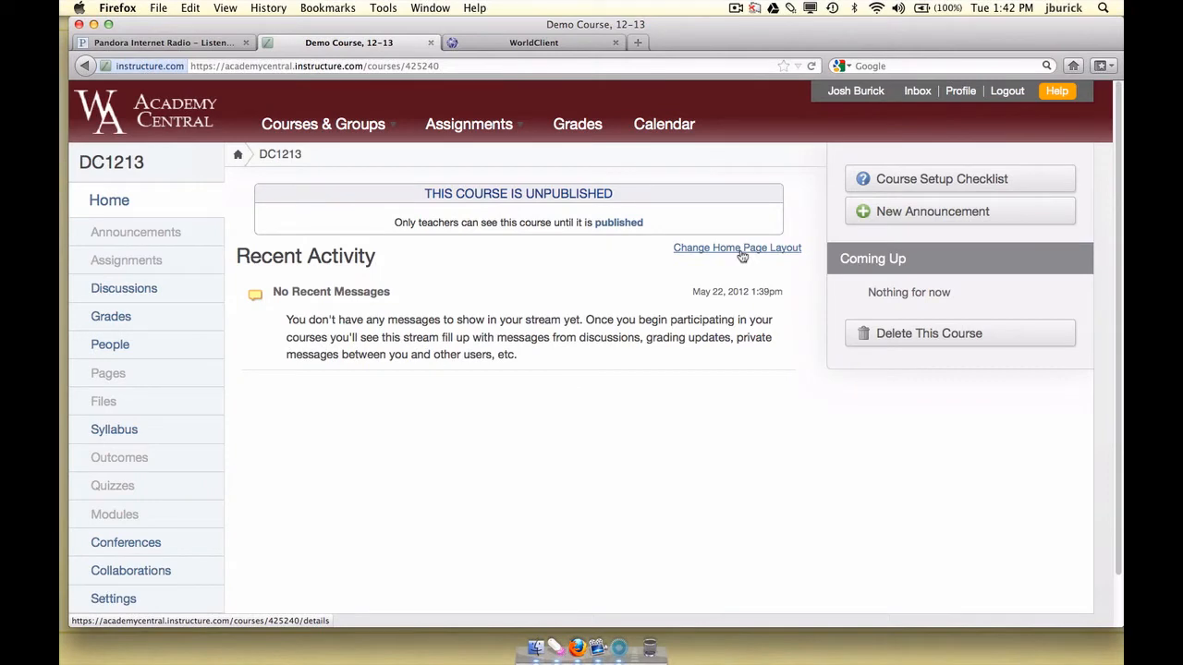
Step: Change the course home page layout to "a Page I'll Design Myself" and update the layout
{"action": "left_click", "coordinate": [742, 250]}
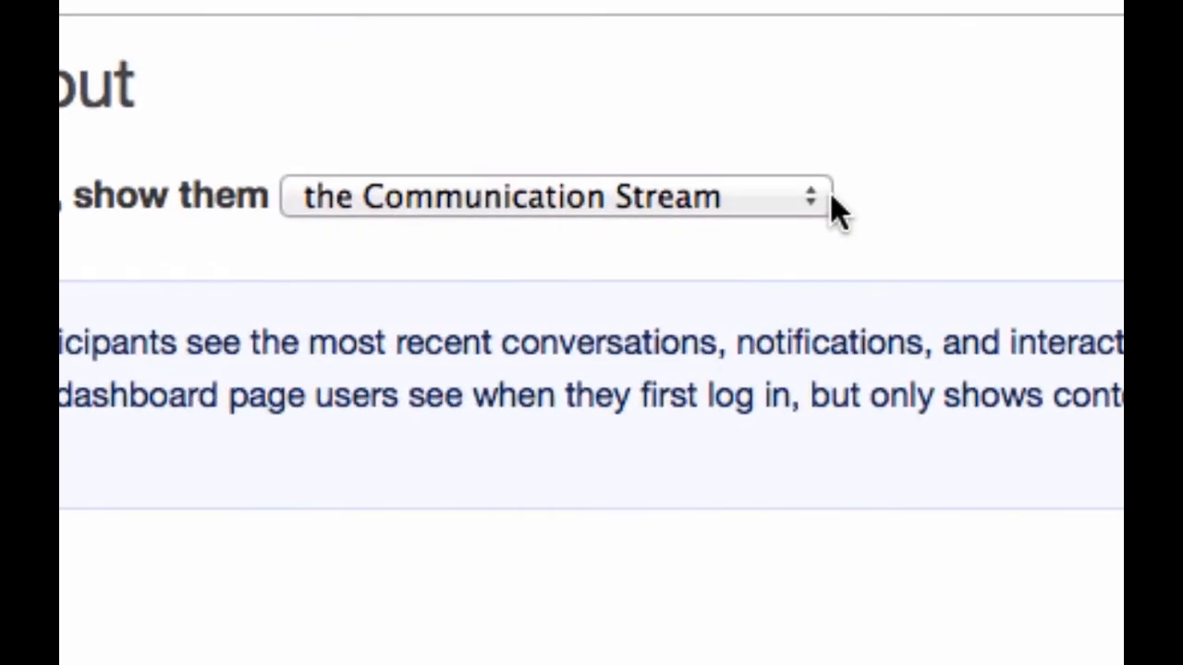
{"action": "left_click", "coordinate": [662, 290]}
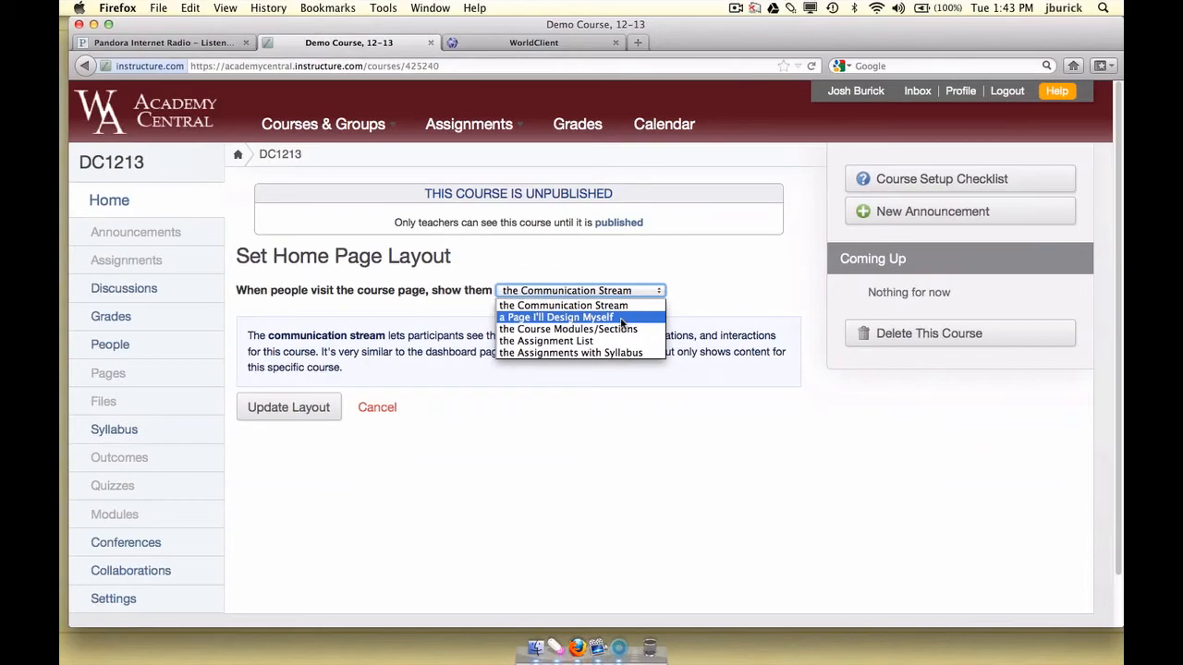
{"action": "left_click", "coordinate": [620, 317]}
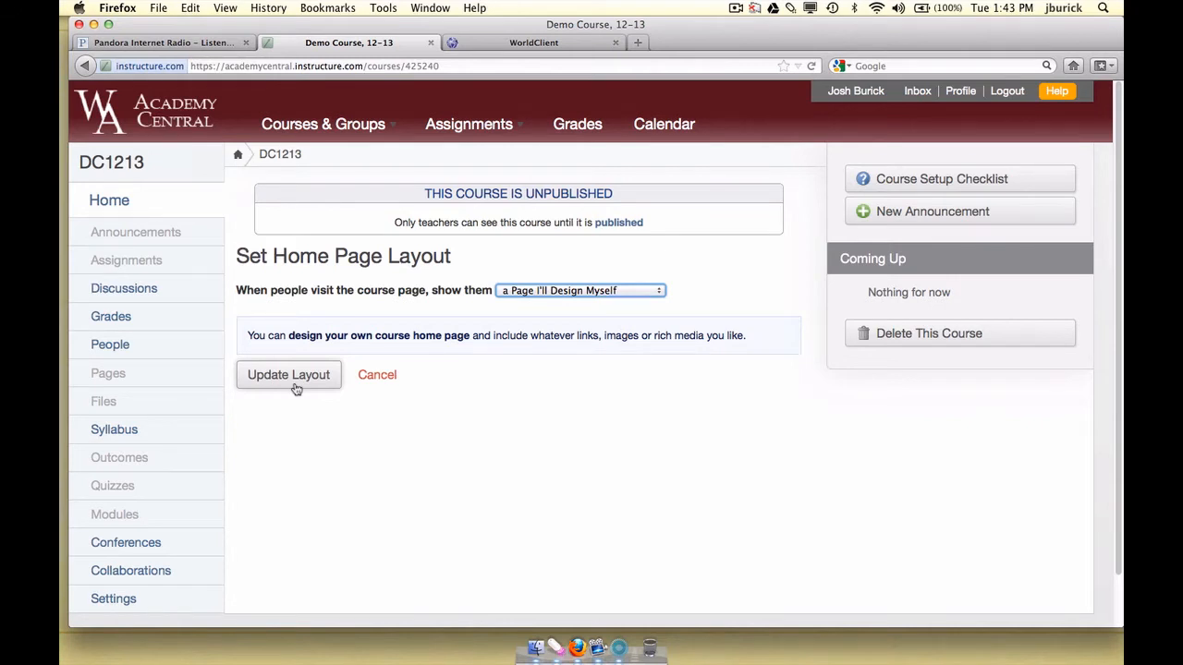
{"action": "left_click", "coordinate": [294, 380]}
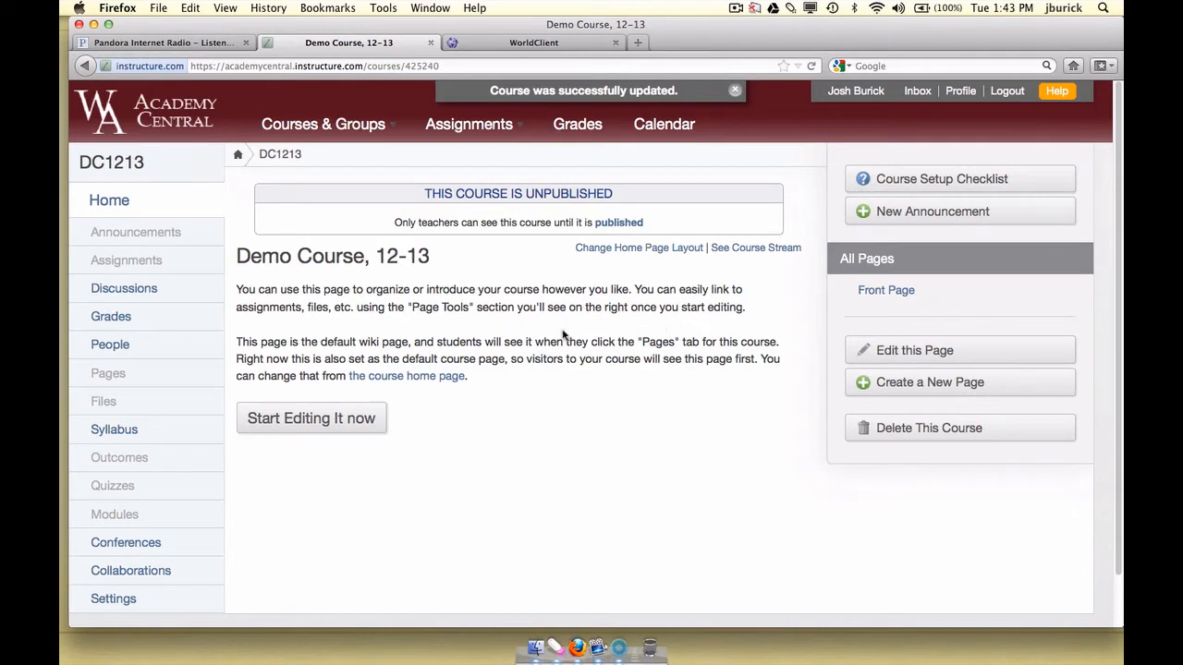
Step: Open the home page for editing and enter the text "Course Description, Essential Questions..." in its body
{"action": "left_click", "coordinate": [956, 359]}
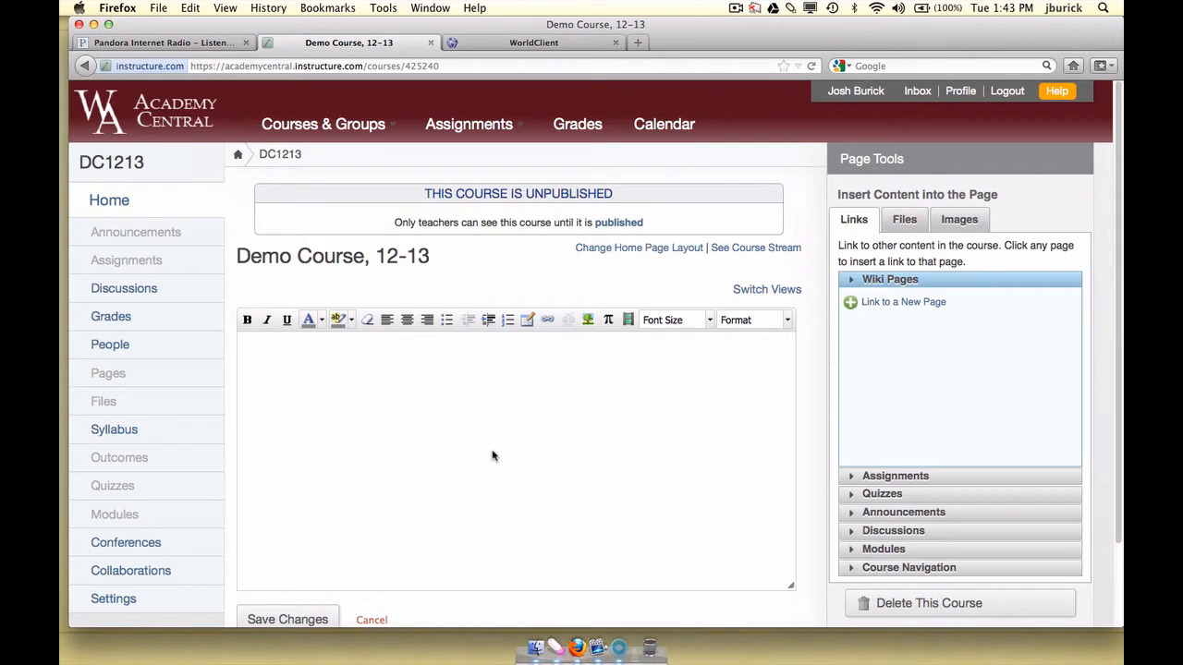
{"action": "scroll", "coordinate": [491, 454], "scroll_direction": "down", "scroll_amount": 1}
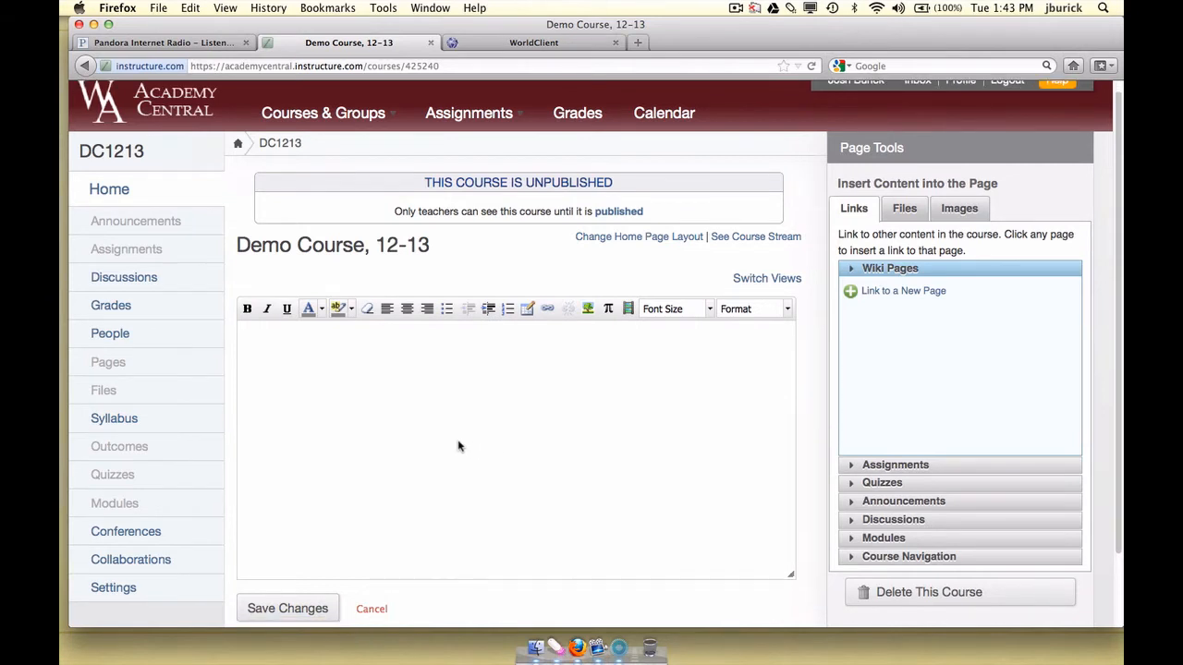
{"action": "left_click", "coordinate": [365, 388]}
{"action": "type", "text": "Course Description"}
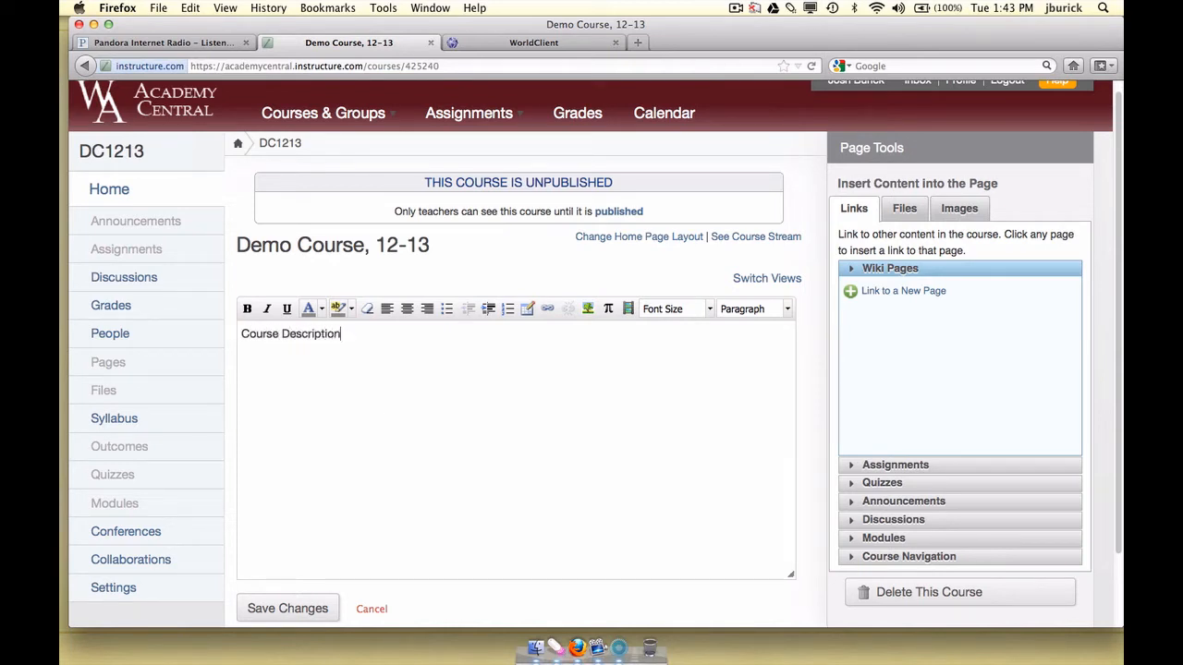
{"action": "type", "text": ", Essential Questions."}
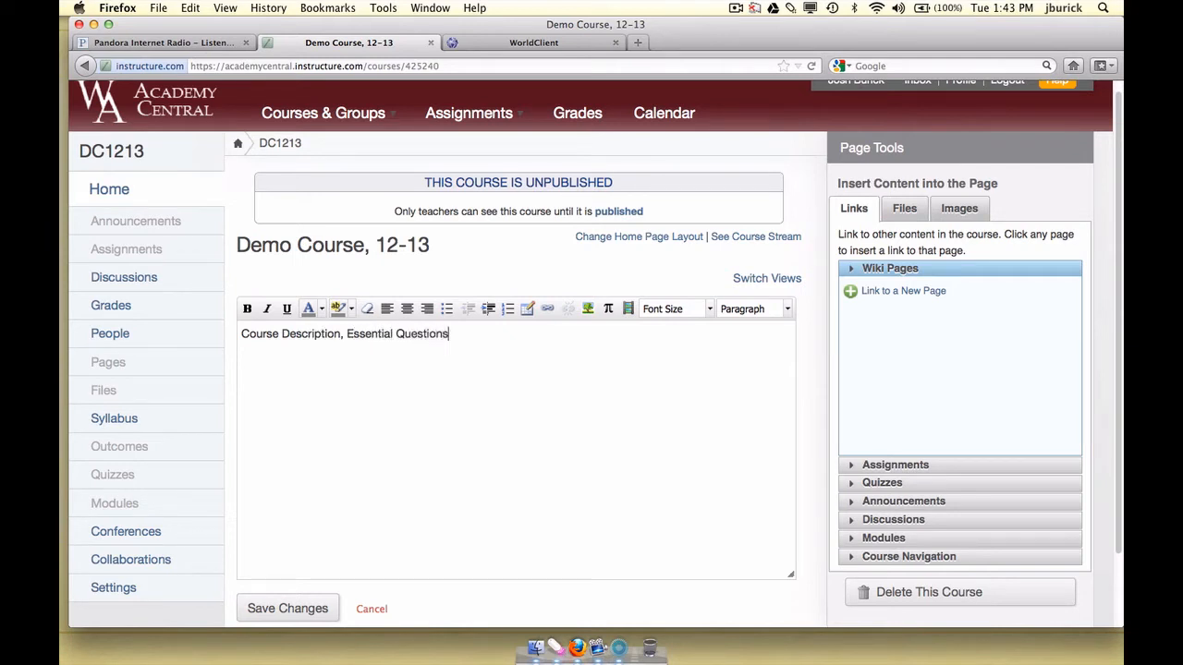
{"action": "type", "text": ".."}
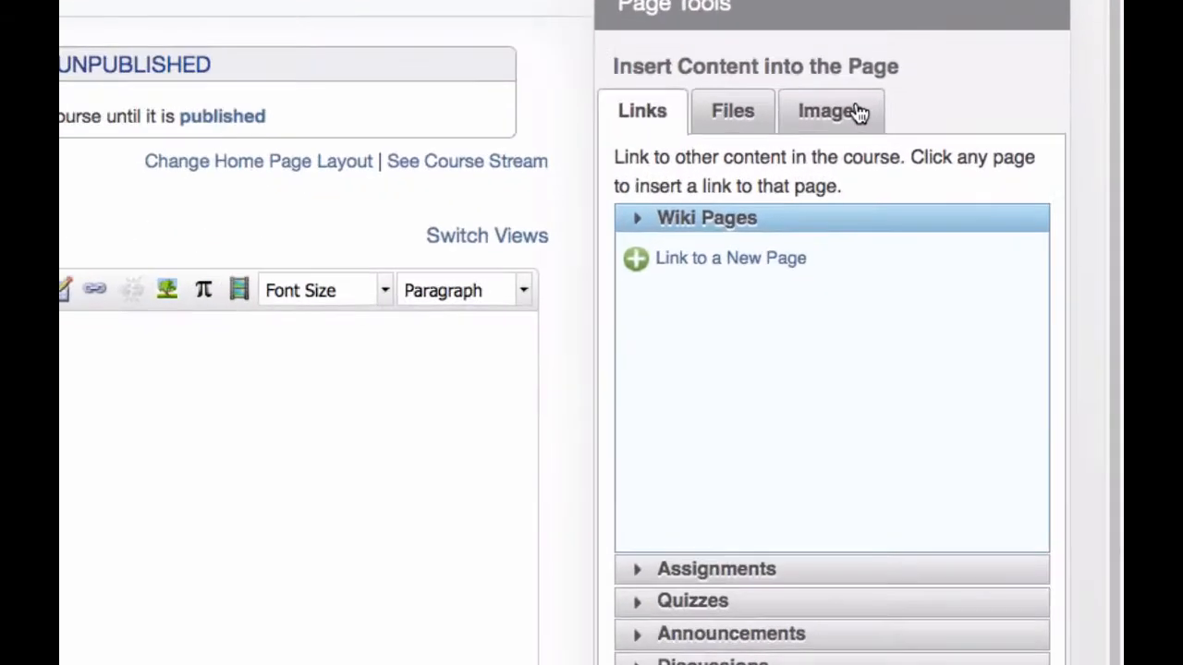
Step: Upload the photo IMG_9680 from the Photos library to course files and embed it in the page
{"action": "left_click", "coordinate": [826, 85]}
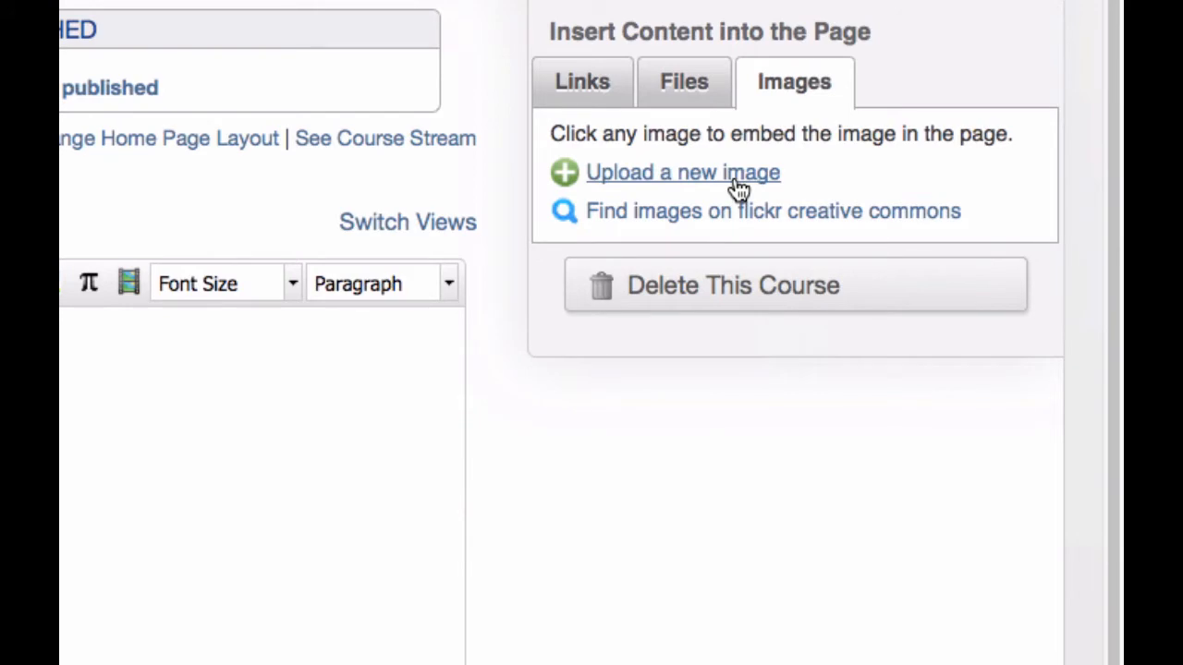
{"action": "left_click", "coordinate": [739, 190]}
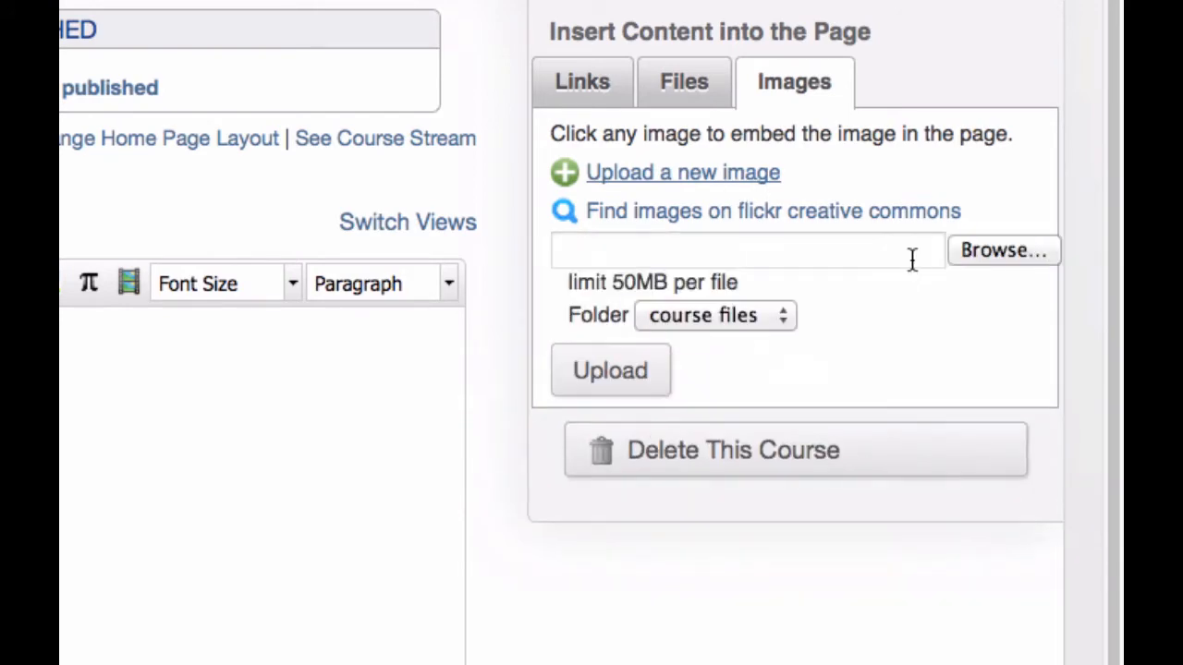
{"action": "left_click", "coordinate": [982, 253]}
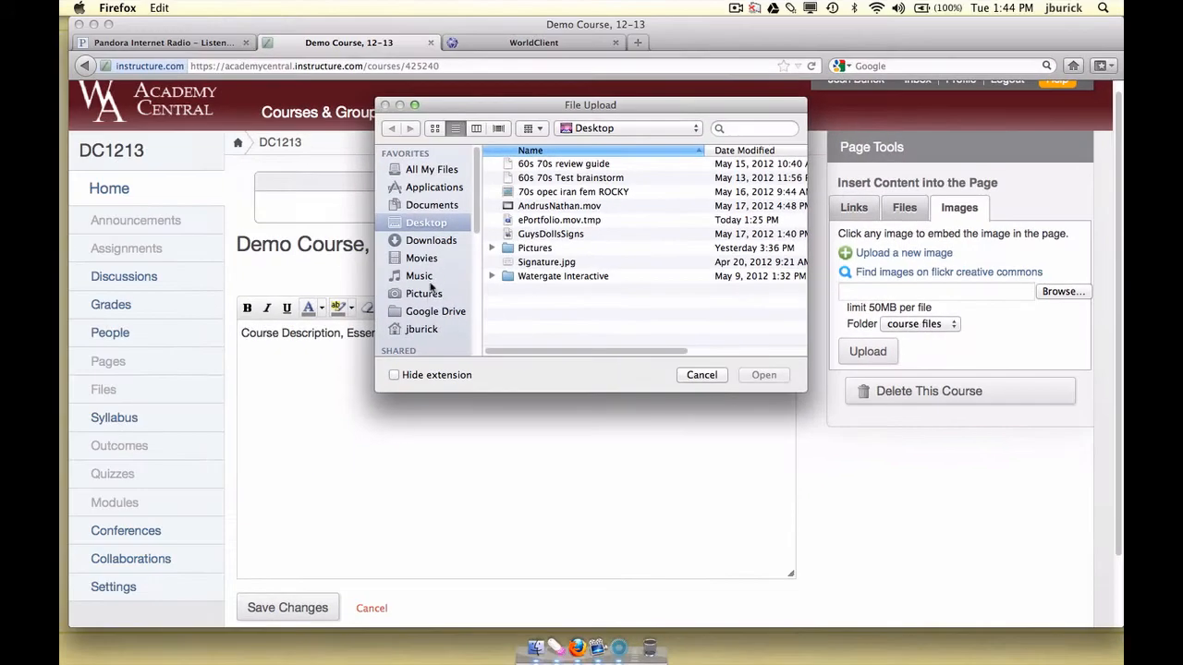
{"action": "left_click", "coordinate": [427, 294]}
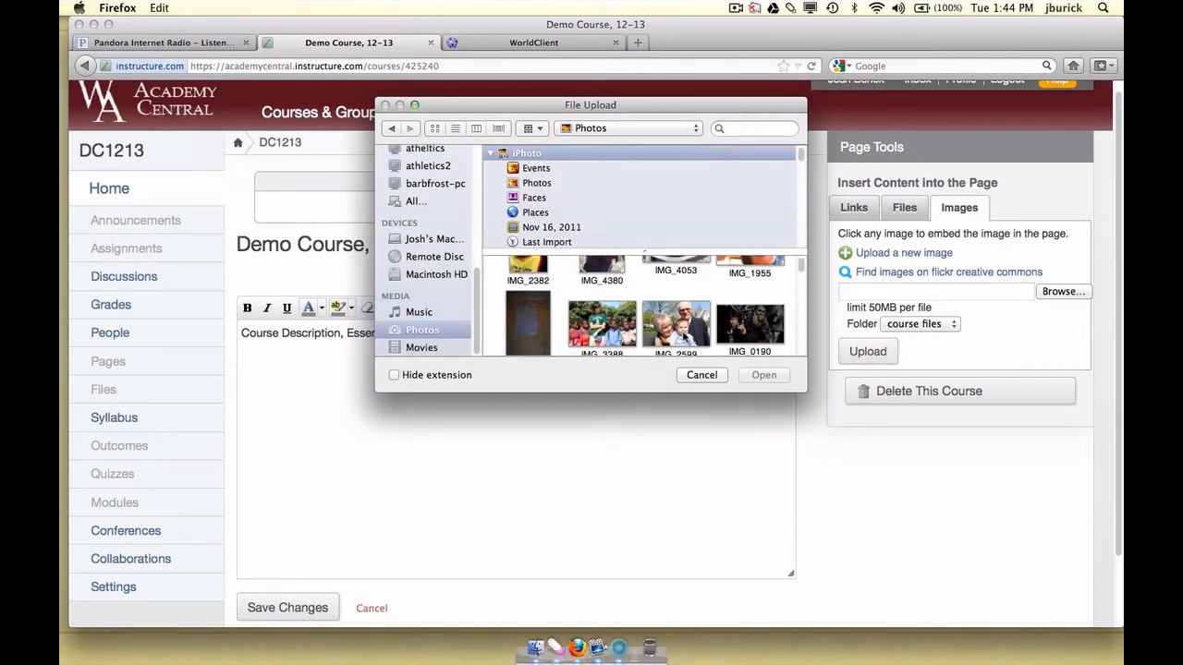
{"action": "scroll", "coordinate": [756, 312], "scroll_direction": "down", "scroll_amount": 5}
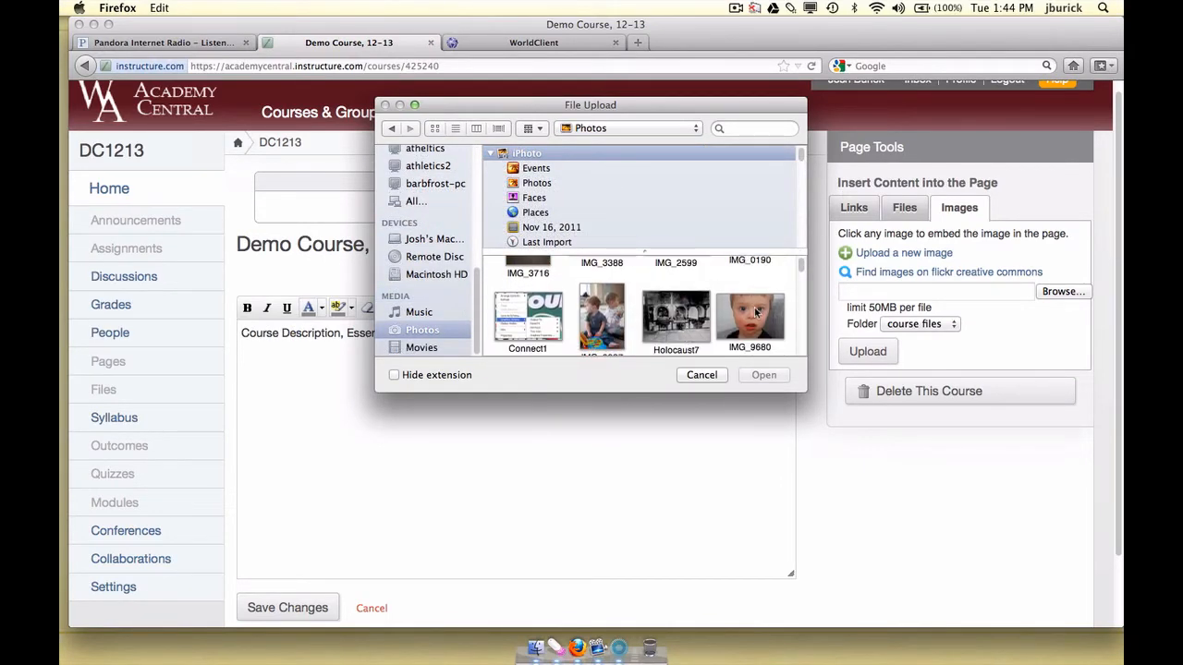
{"action": "left_click", "coordinate": [756, 312]}
{"action": "left_click", "coordinate": [767, 377]}
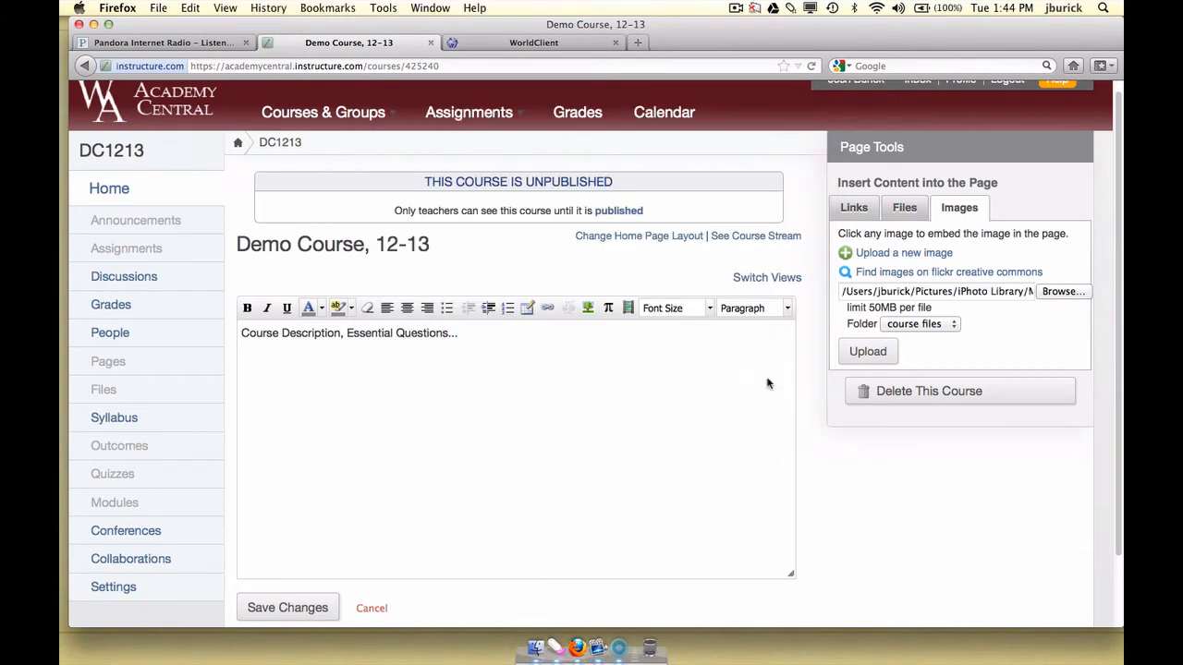
{"action": "left_click", "coordinate": [867, 352]}
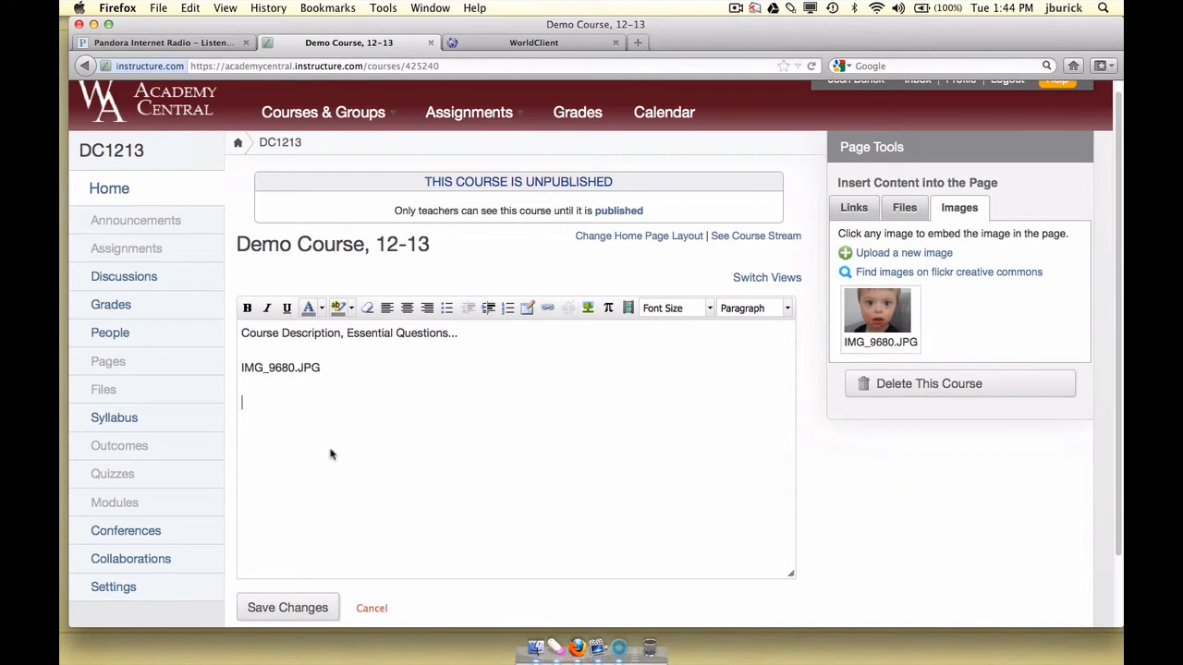
Step: Add the line "Enter Course" below the image and scale the image to about a third of the editor's width
{"action": "type", "text": "En"}
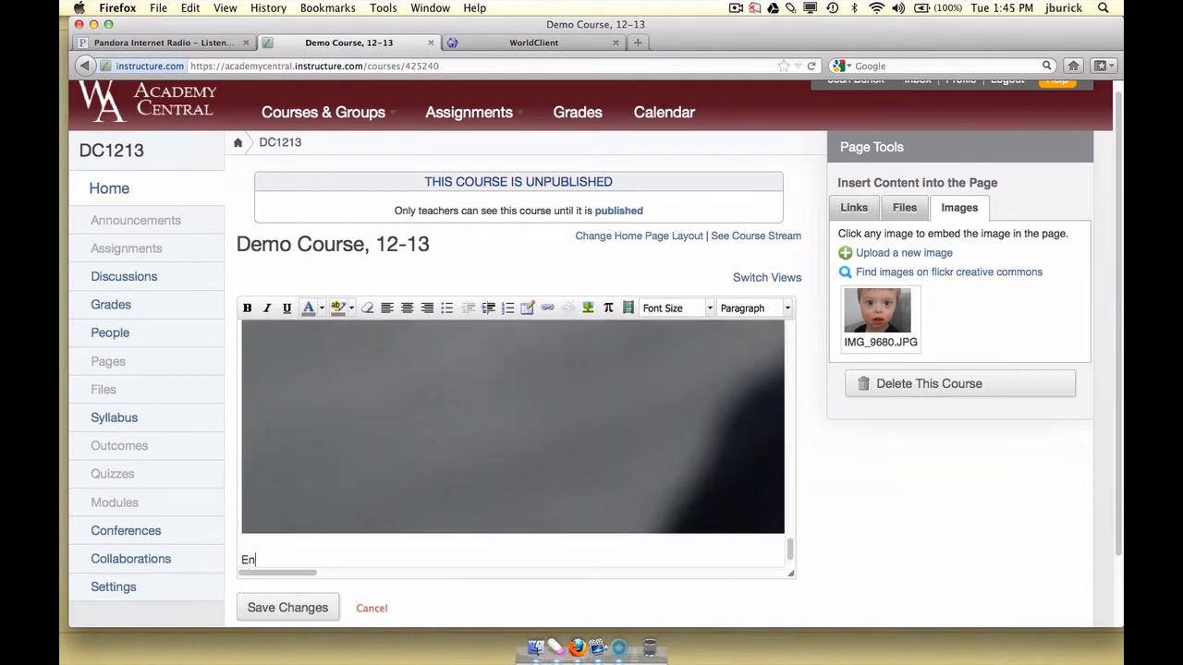
{"action": "type", "text": "ter Course"}
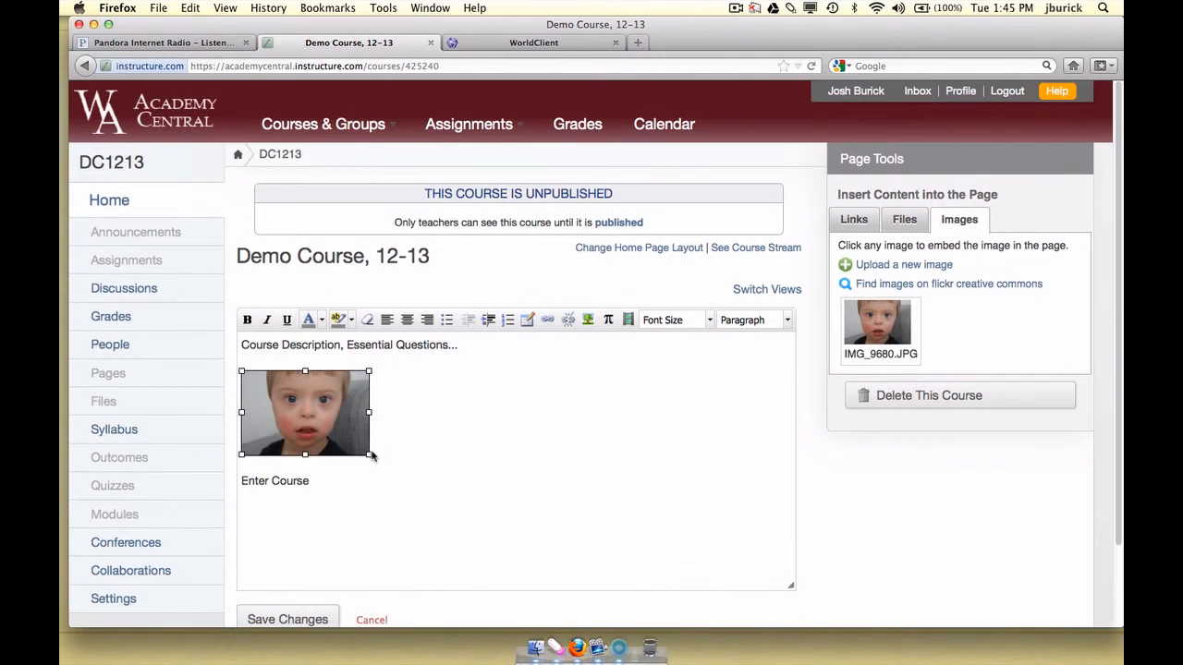
{"action": "left_click_drag", "start_coordinate": [370, 455], "coordinate": [430, 495]}
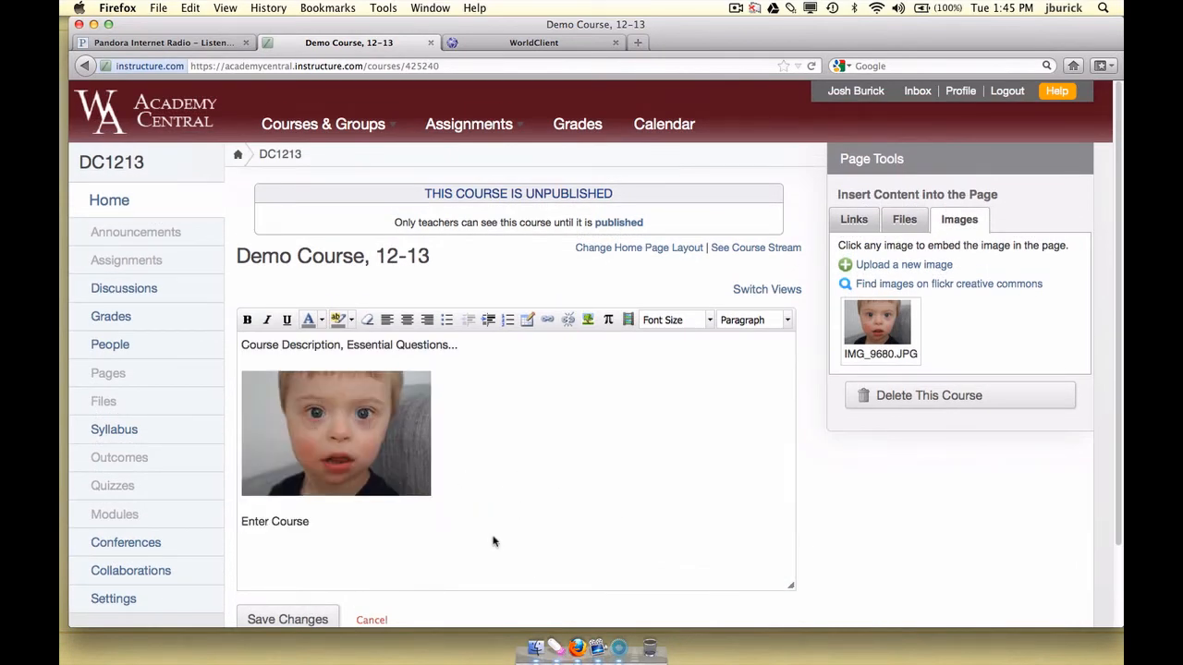
Step: Center both the image and the "Enter Course" line on the page
{"action": "left_click", "coordinate": [373, 452]}
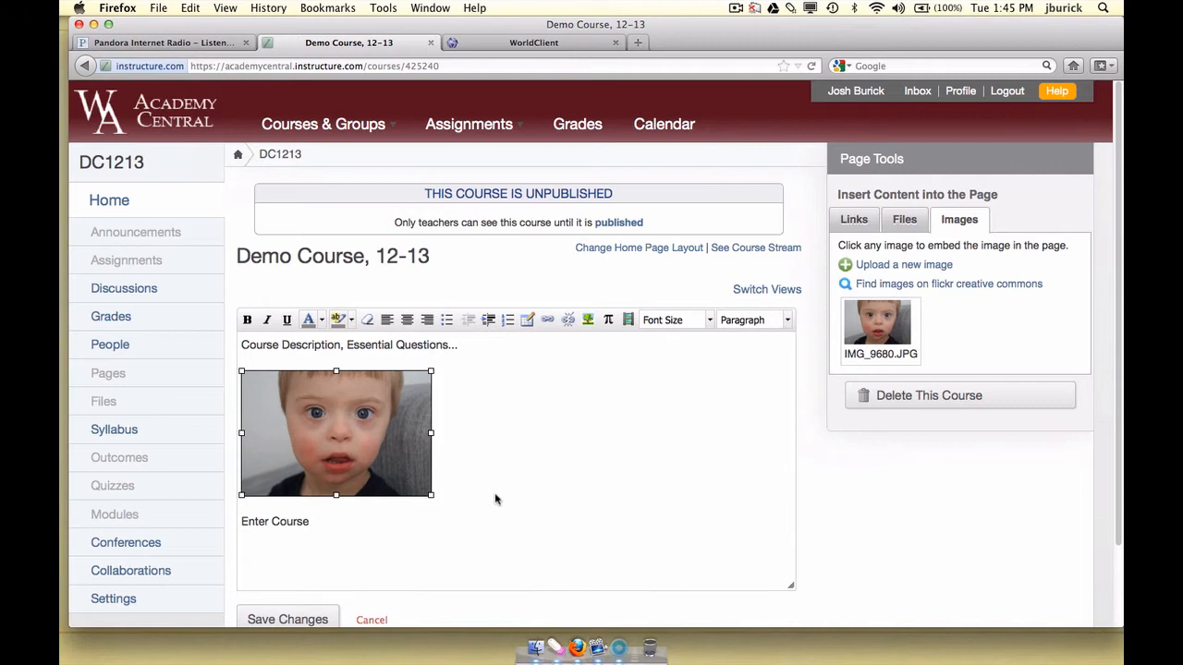
{"action": "left_click", "coordinate": [407, 319]}
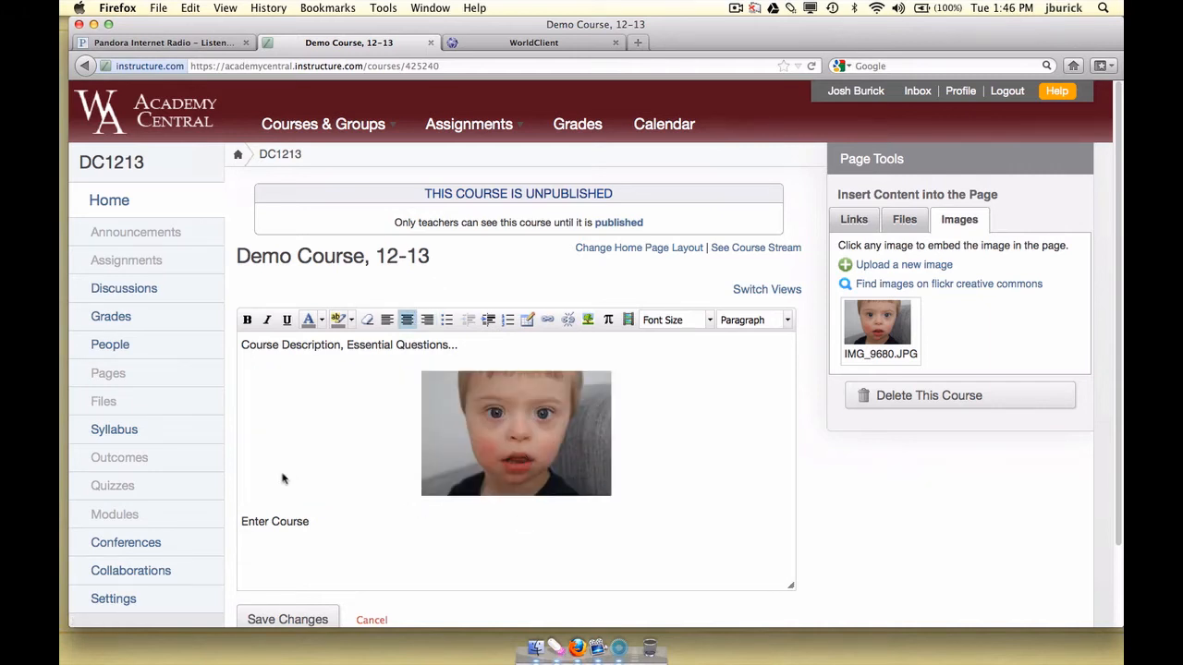
{"action": "left_click", "coordinate": [271, 521]}
{"action": "left_click", "coordinate": [406, 319]}
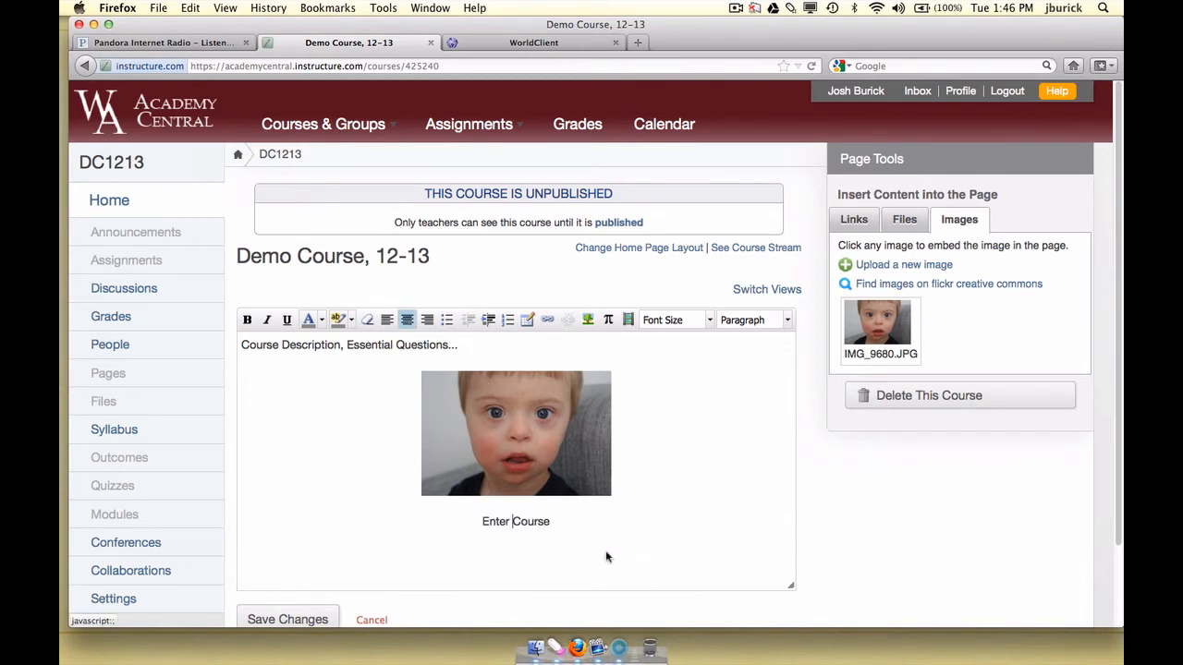
Step: Format the "Enter Course" line as 18pt, bold and italic, in a dark orange-red text color
{"action": "triple_click", "coordinate": [524, 520]}
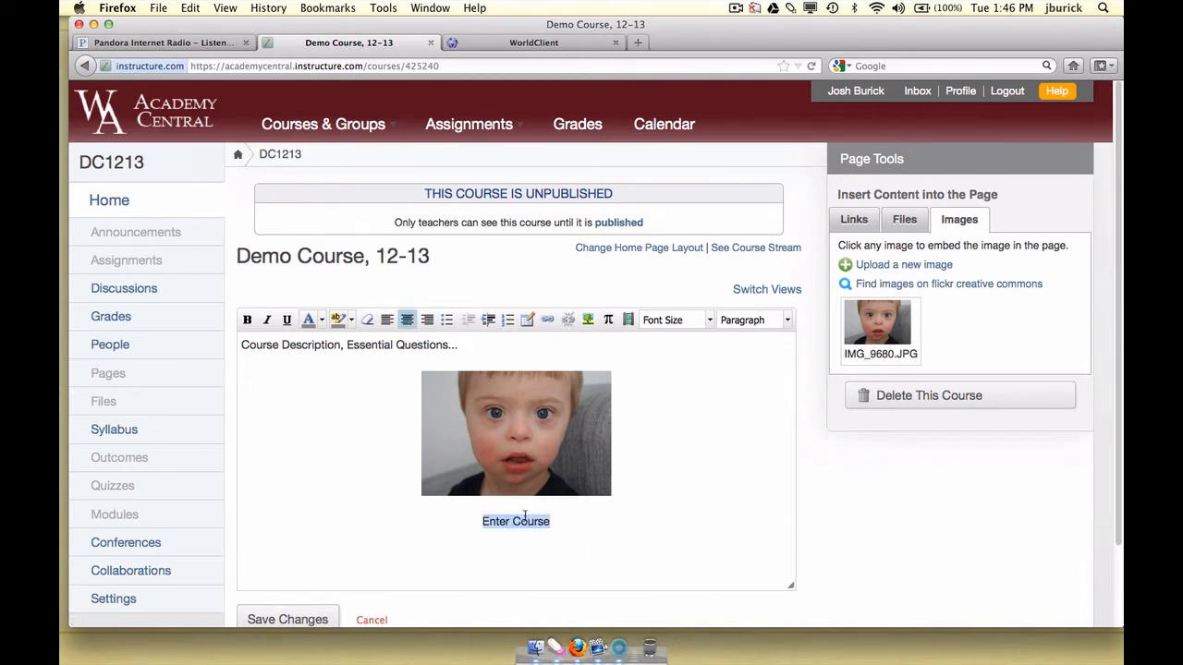
{"action": "left_click", "coordinate": [710, 320]}
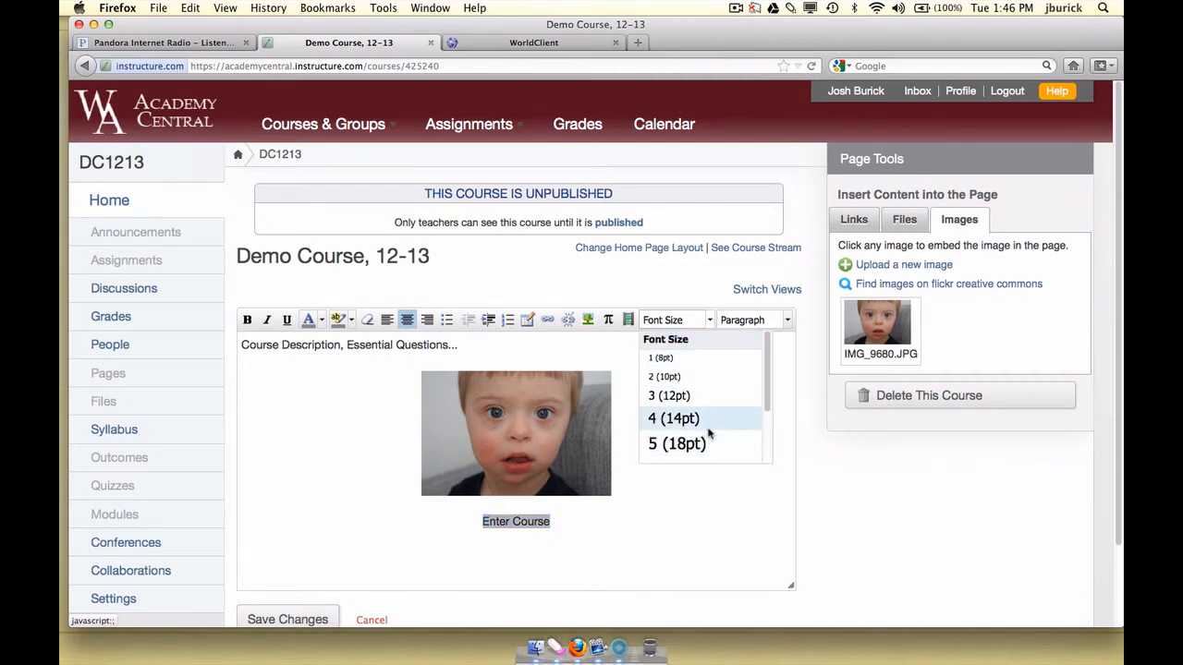
{"action": "left_click", "coordinate": [708, 445]}
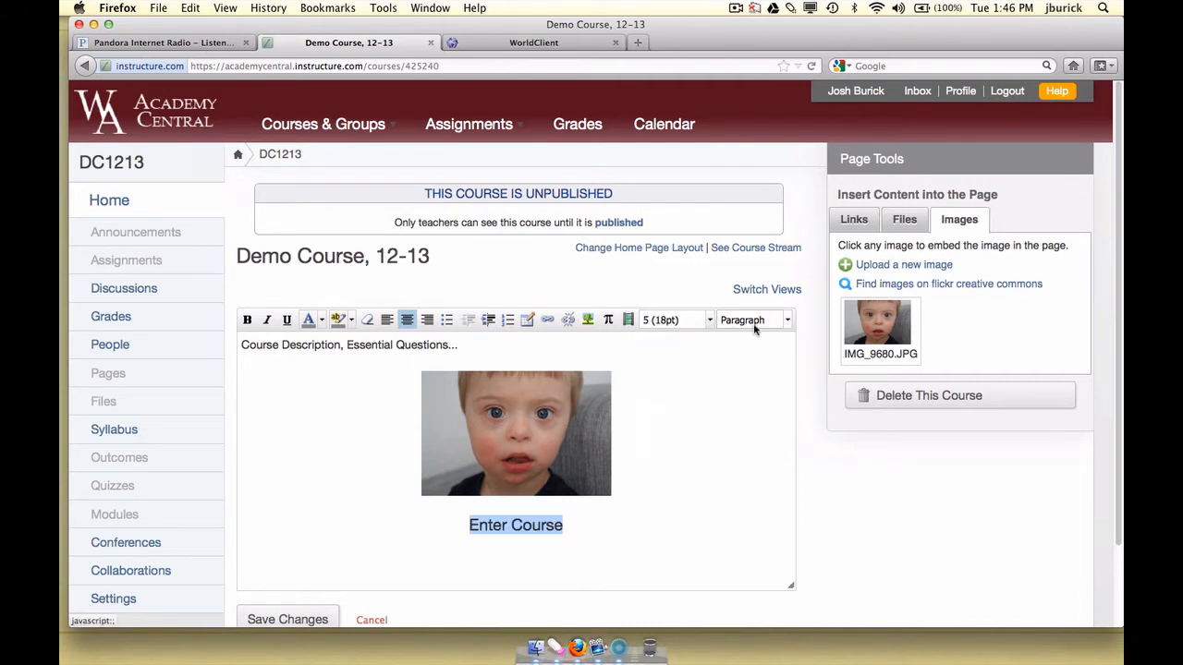
{"action": "left_click", "coordinate": [247, 320]}
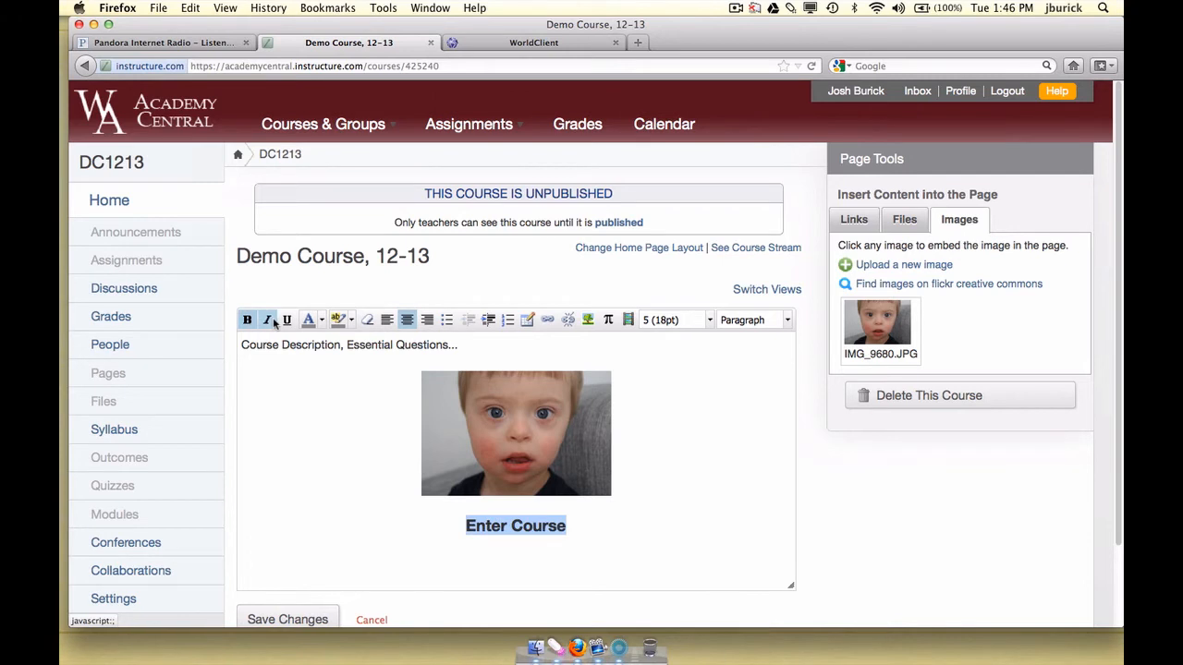
{"action": "left_click", "coordinate": [271, 321]}
{"action": "left_click", "coordinate": [321, 321]}
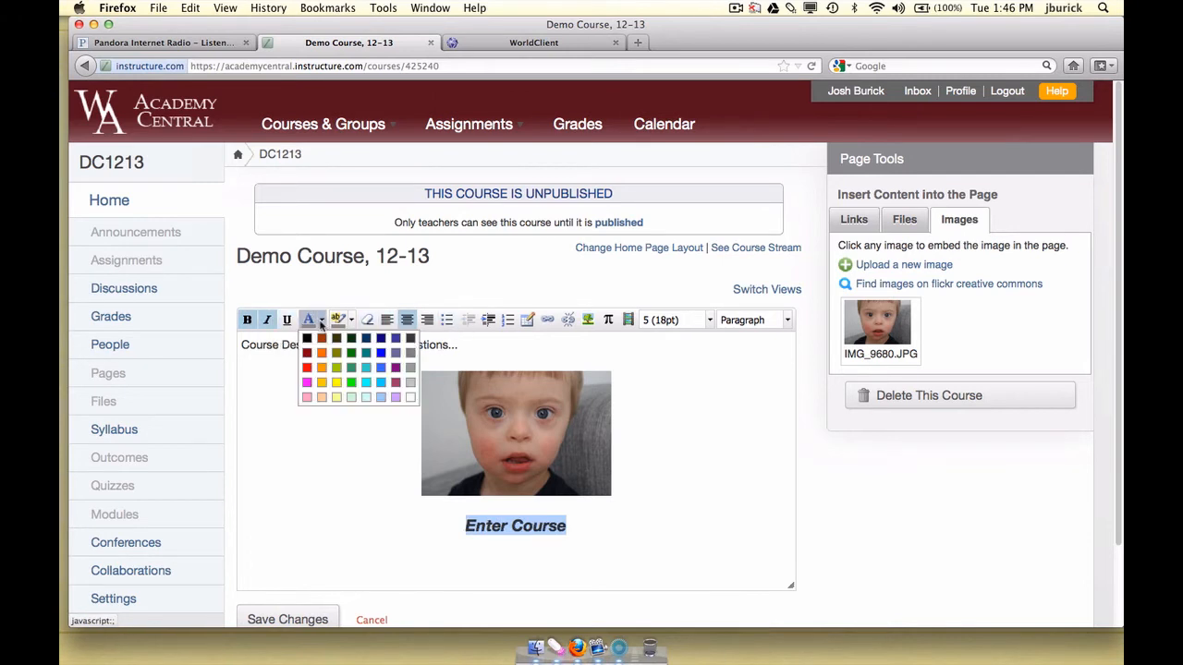
{"action": "left_click", "coordinate": [322, 340]}
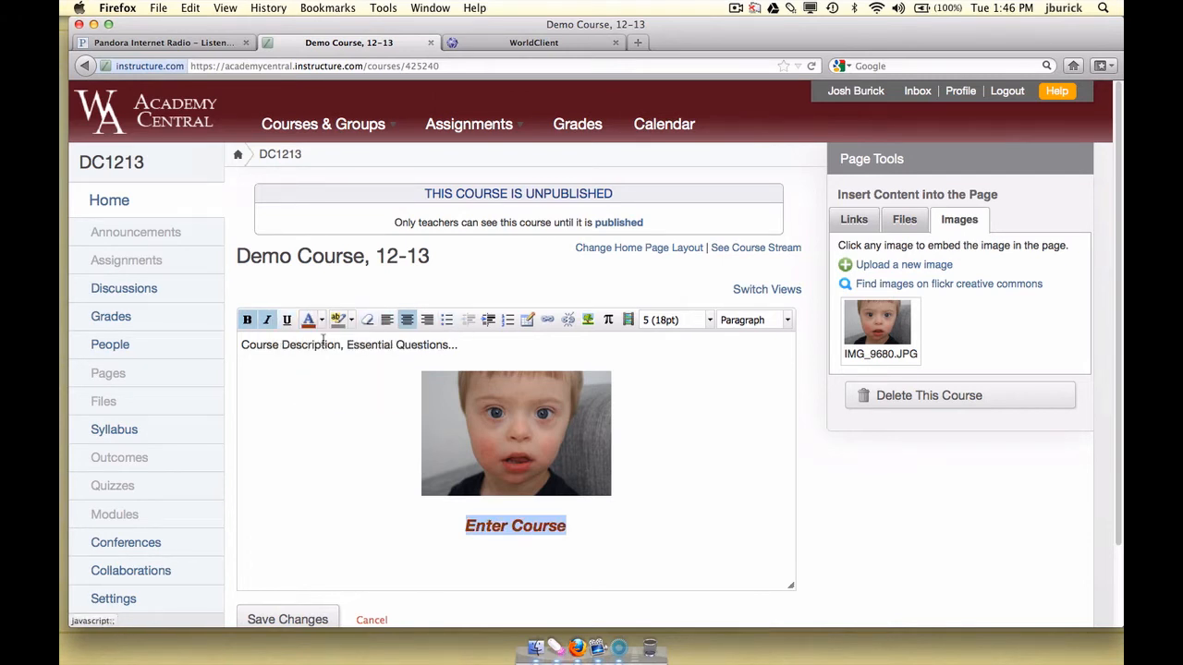
{"action": "left_click", "coordinate": [361, 560]}
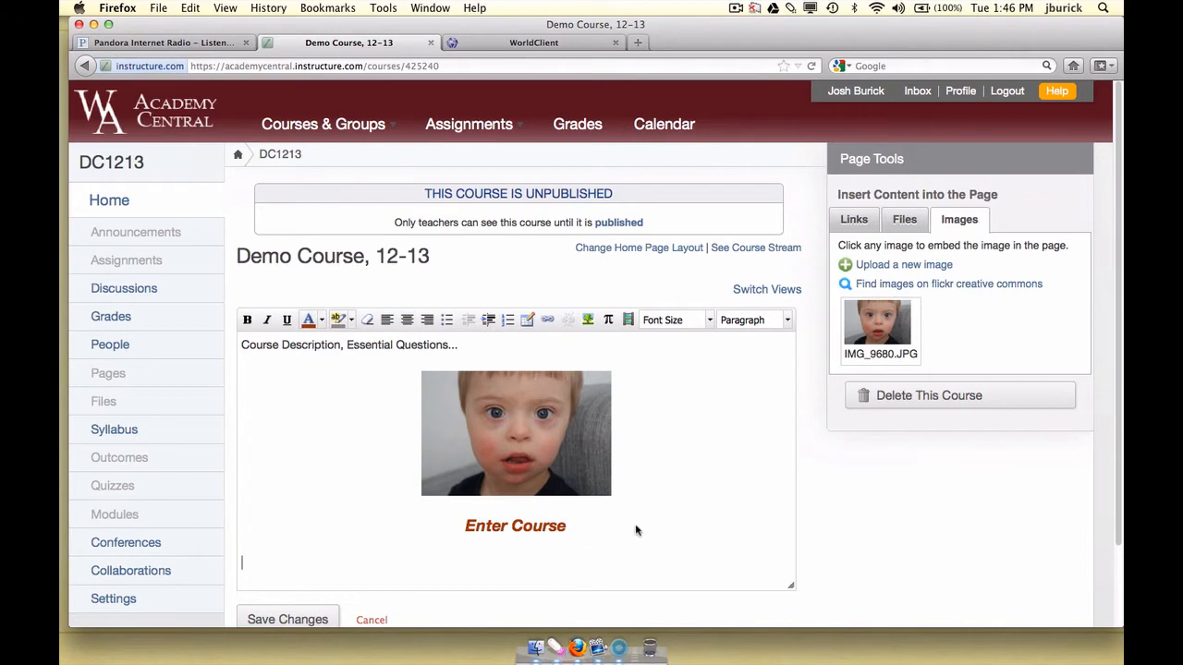
Step: Save the changes to the course home page
{"action": "scroll", "coordinate": [888, 519], "scroll_direction": "down", "scroll_amount": 2}
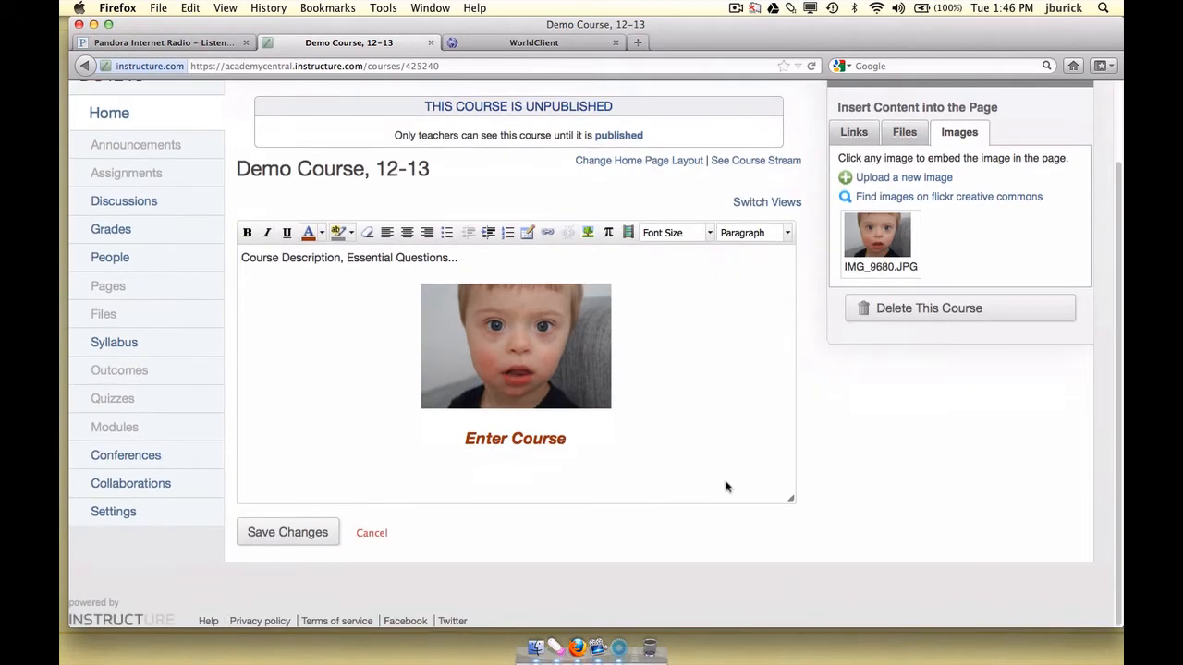
{"action": "left_click", "coordinate": [305, 533]}
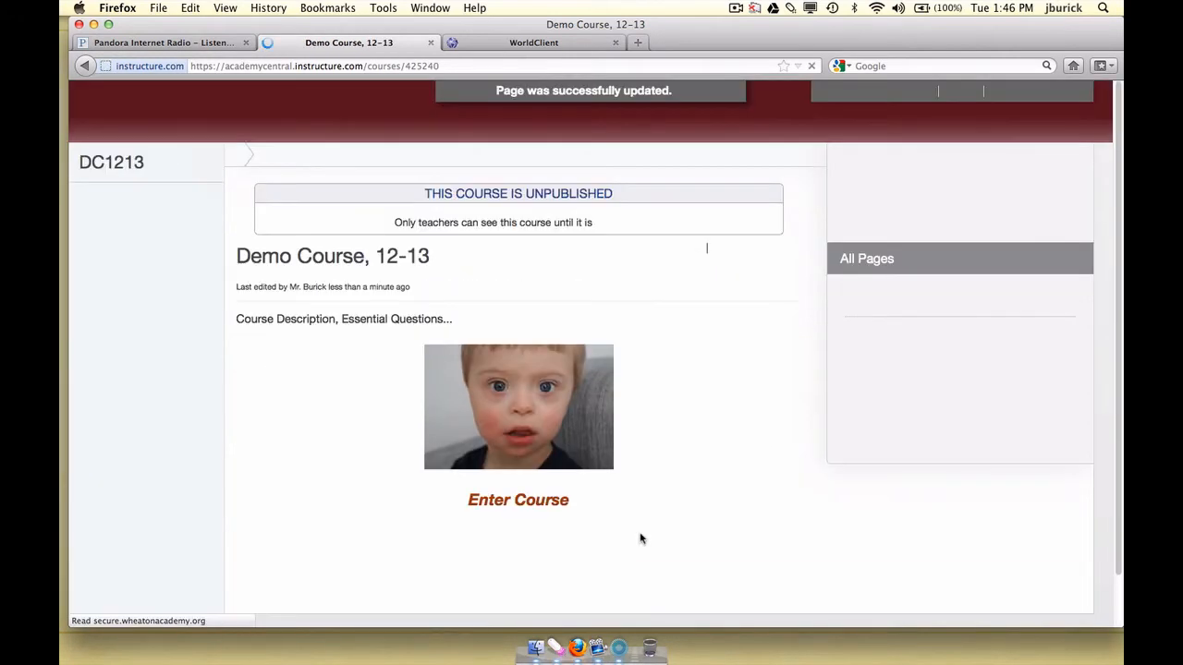
{"action": "scroll", "coordinate": [641, 538], "scroll_direction": "down", "scroll_amount": 1}
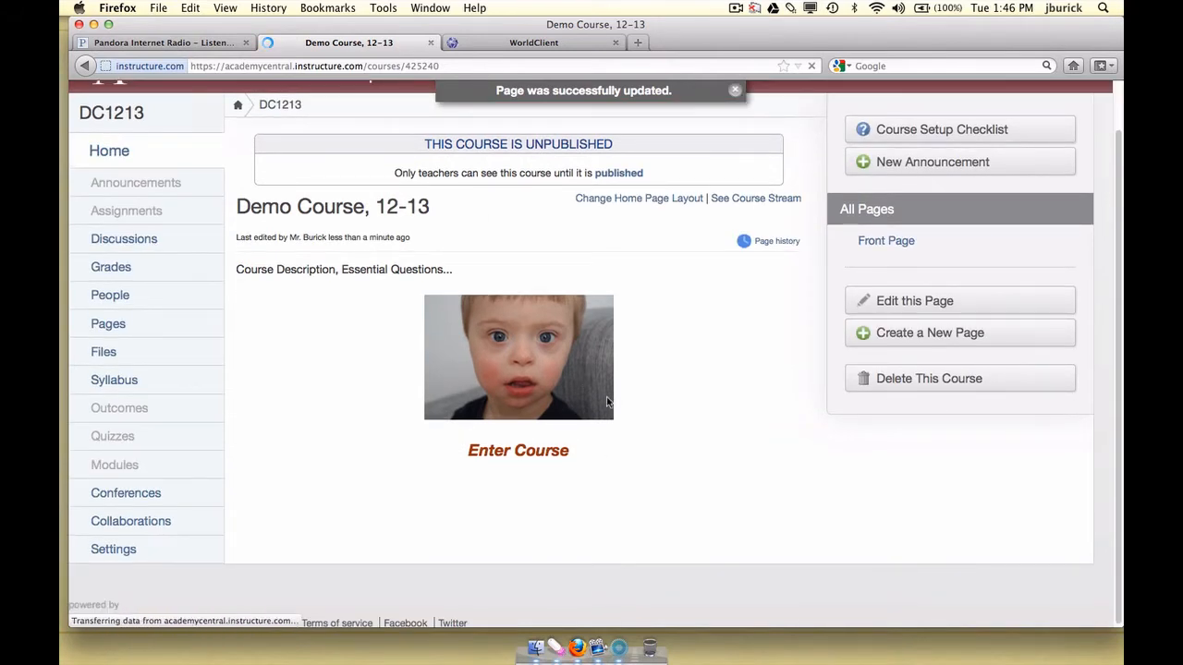
{"action": "triple_click", "coordinate": [513, 453]}
{"action": "triple_click", "coordinate": [495, 450]}
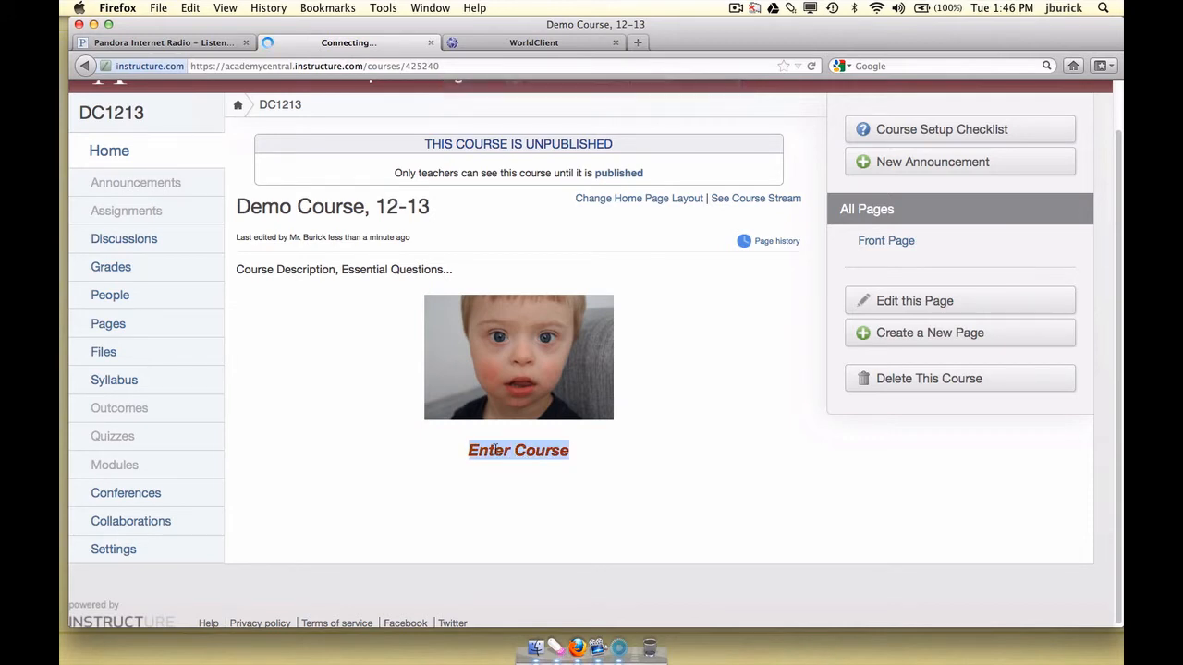
{"action": "triple_click", "coordinate": [494, 450]}
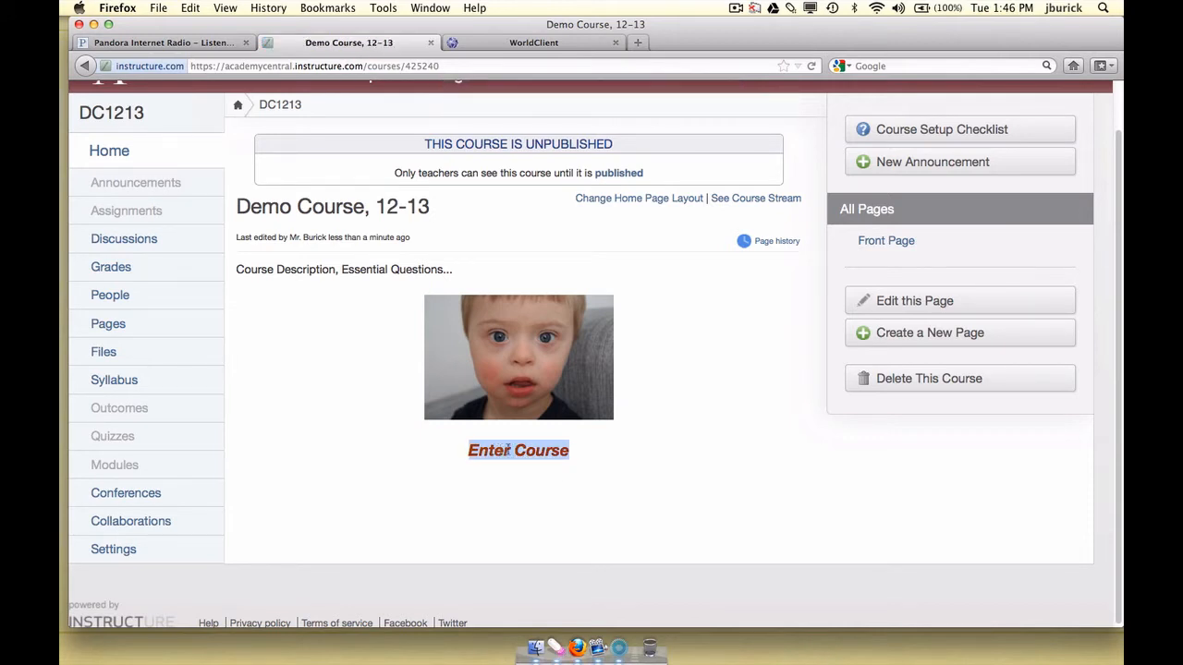
{"action": "left_click", "coordinate": [644, 453]}
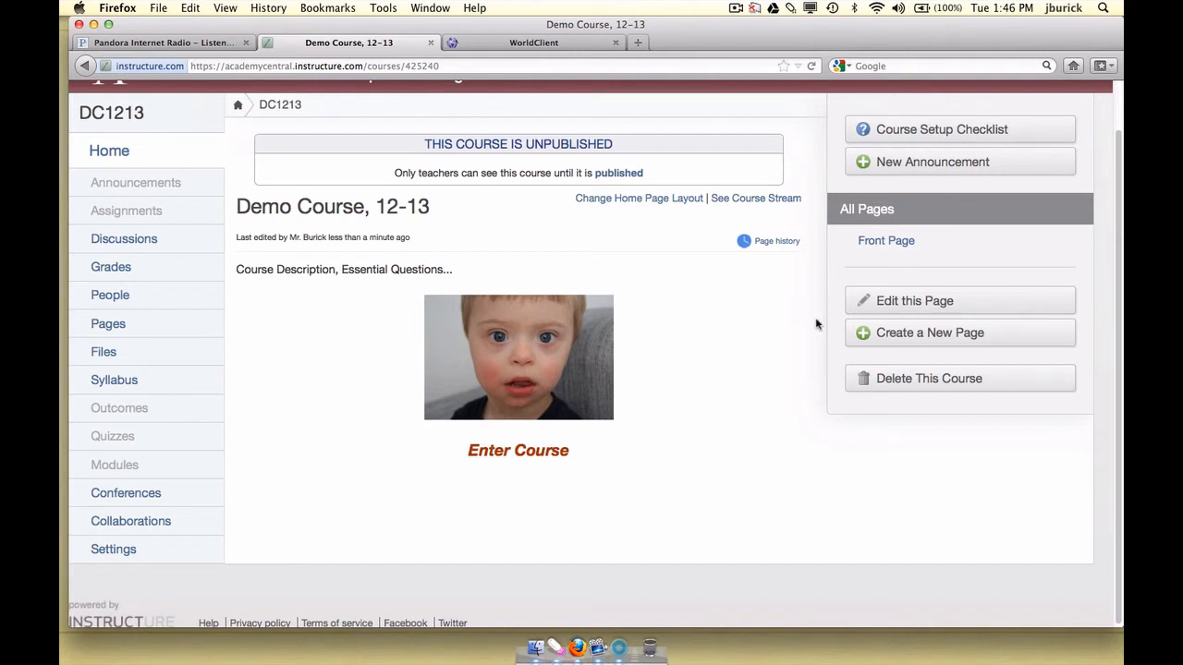
Step: Edit the course home page and link the "Enter Course" text to the Modules List
{"action": "left_click", "coordinate": [872, 307]}
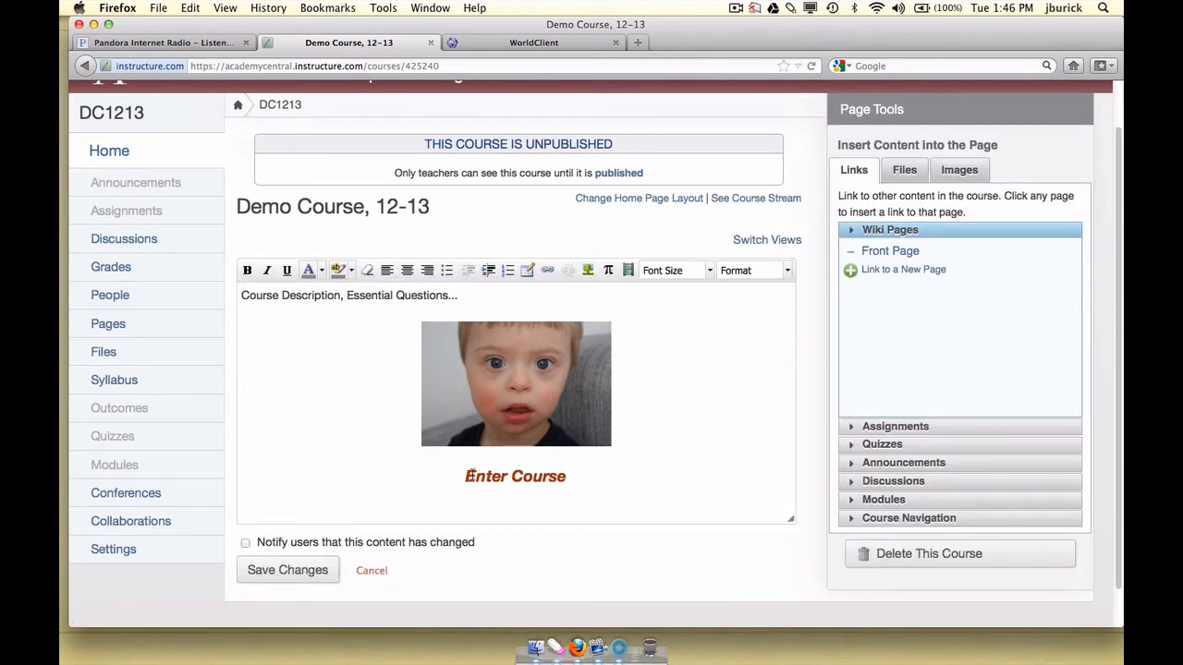
{"action": "left_click_drag", "start_coordinate": [466, 476], "coordinate": [569, 480]}
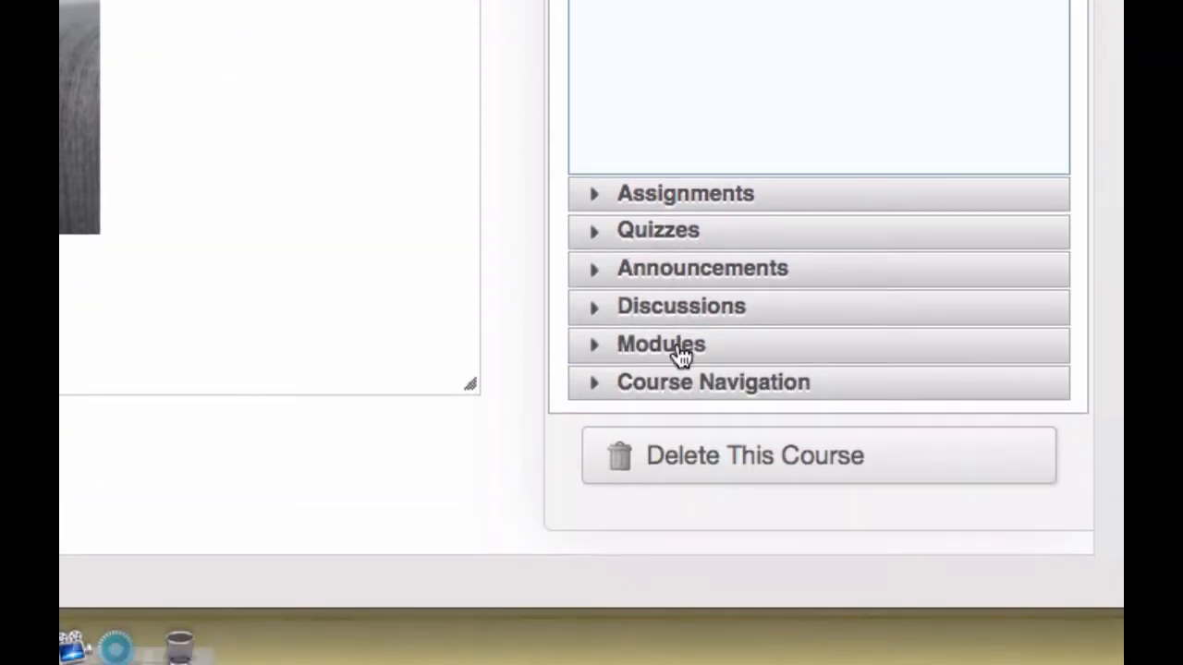
{"action": "left_click", "coordinate": [681, 356]}
{"action": "scroll", "coordinate": [605, 361], "scroll_direction": "up", "scroll_amount": 5}
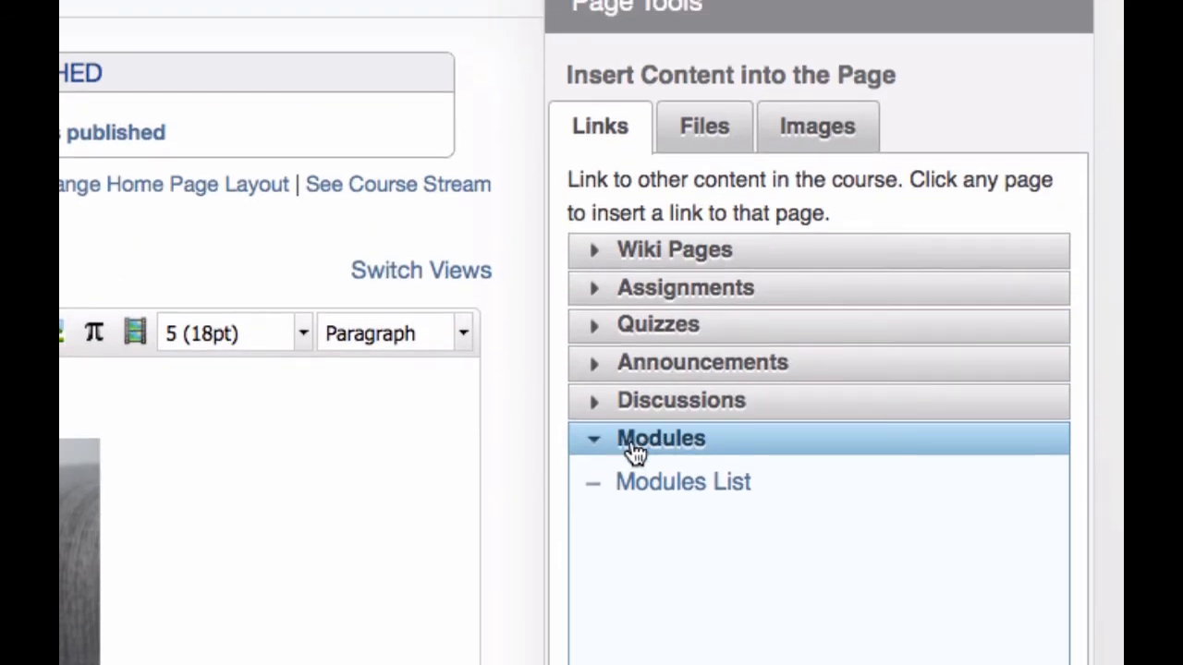
{"action": "left_click", "coordinate": [700, 490]}
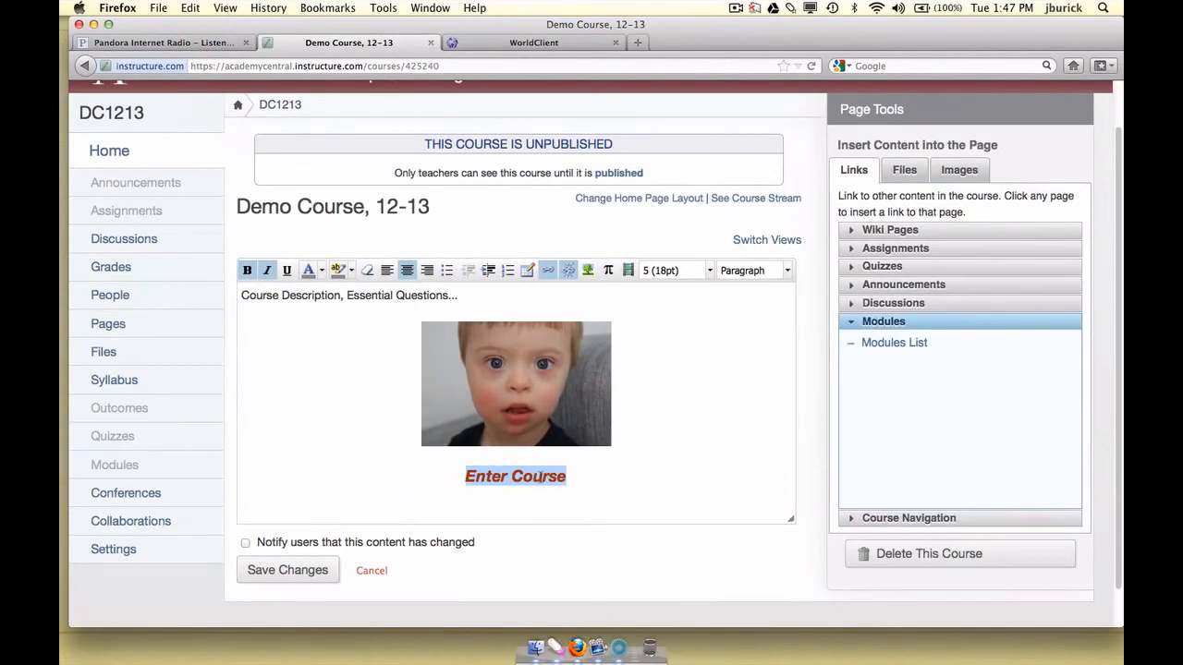
{"action": "left_click", "coordinate": [629, 483]}
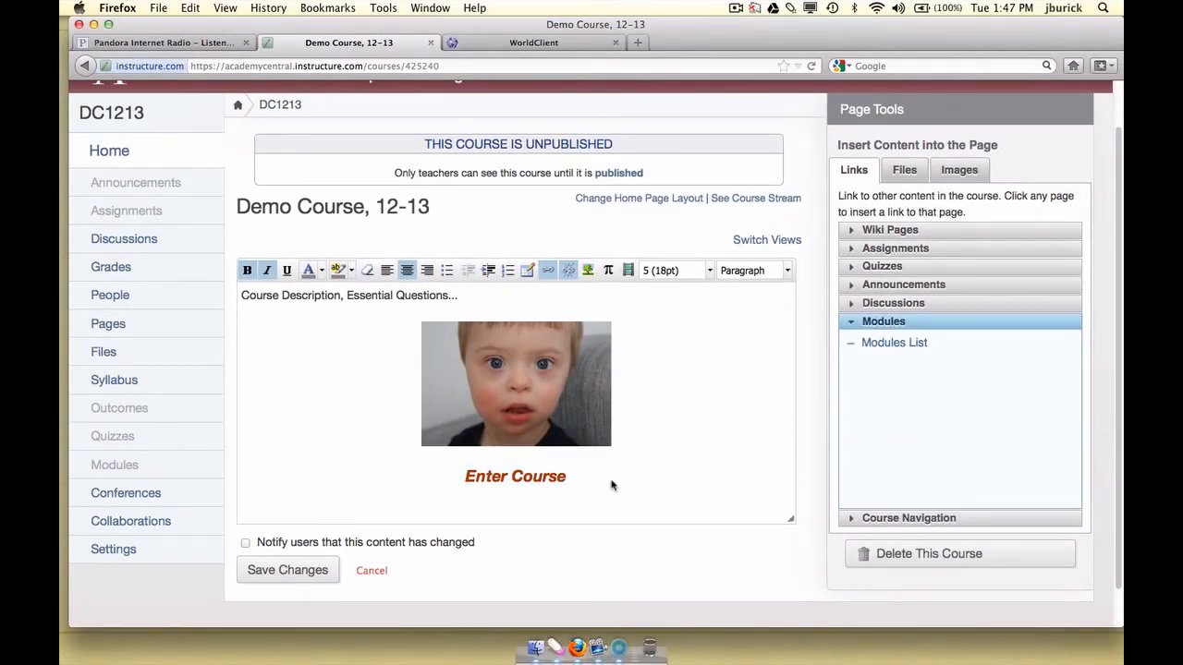
Step: Save the home page changes and follow the "Enter Course" link to the course modules page
{"action": "left_click", "coordinate": [296, 574]}
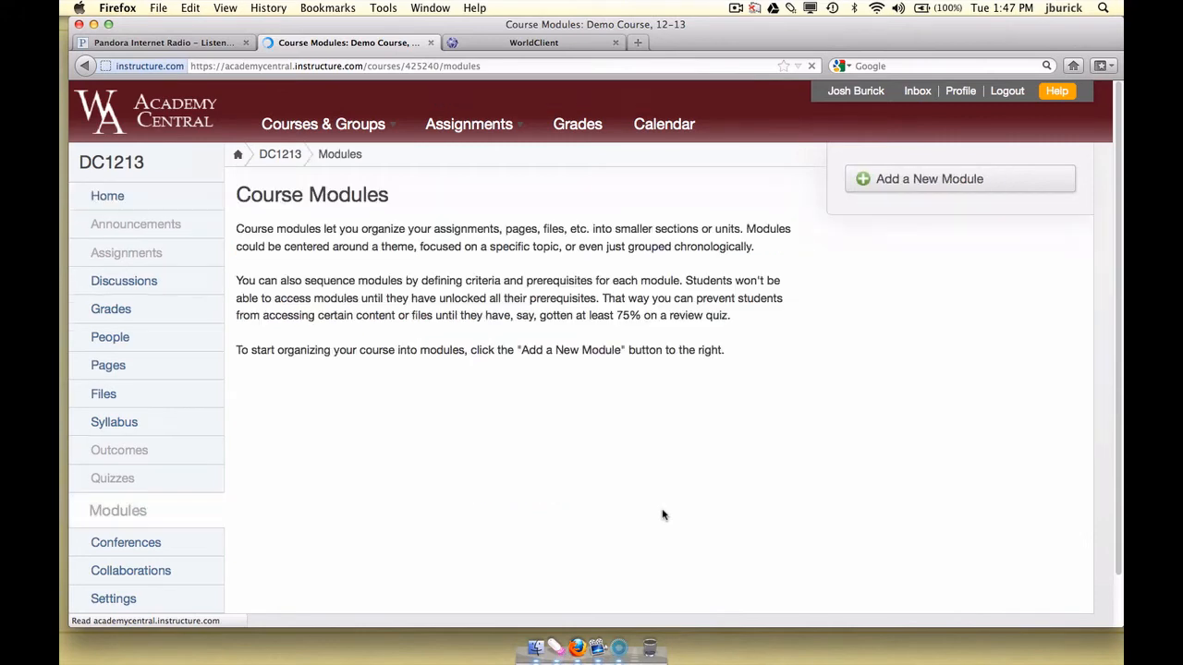
{"action": "scroll", "coordinate": [556, 404], "scroll_direction": "down", "scroll_amount": 1}
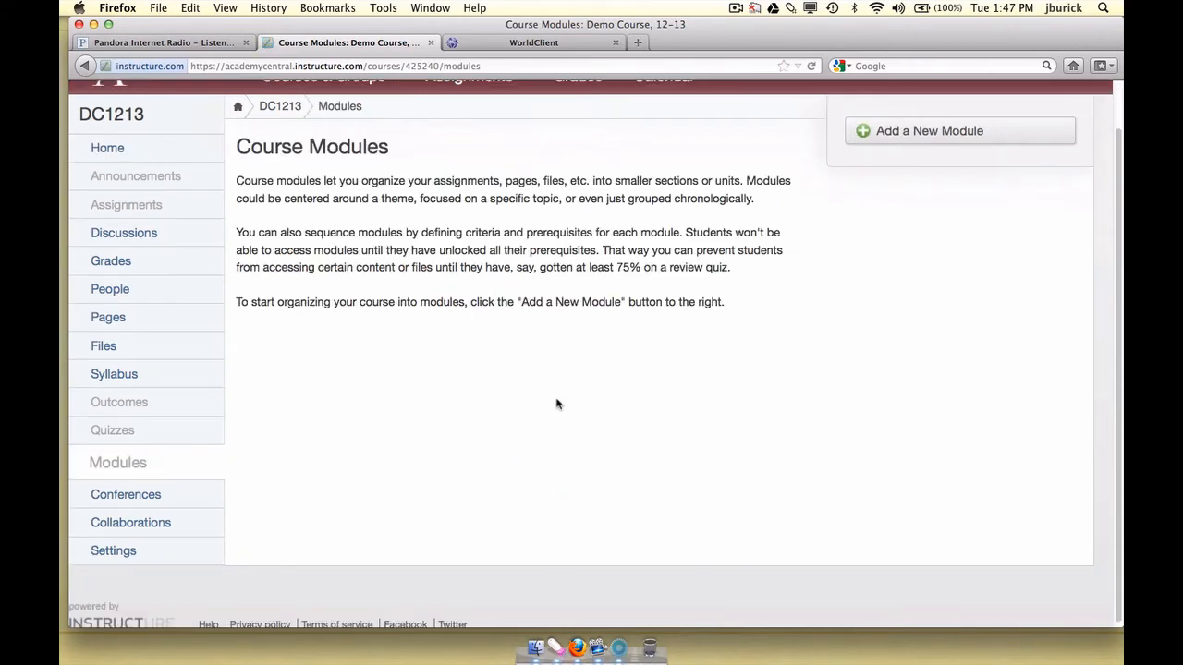
{"action": "scroll", "coordinate": [556, 403], "scroll_direction": "up", "scroll_amount": 1}
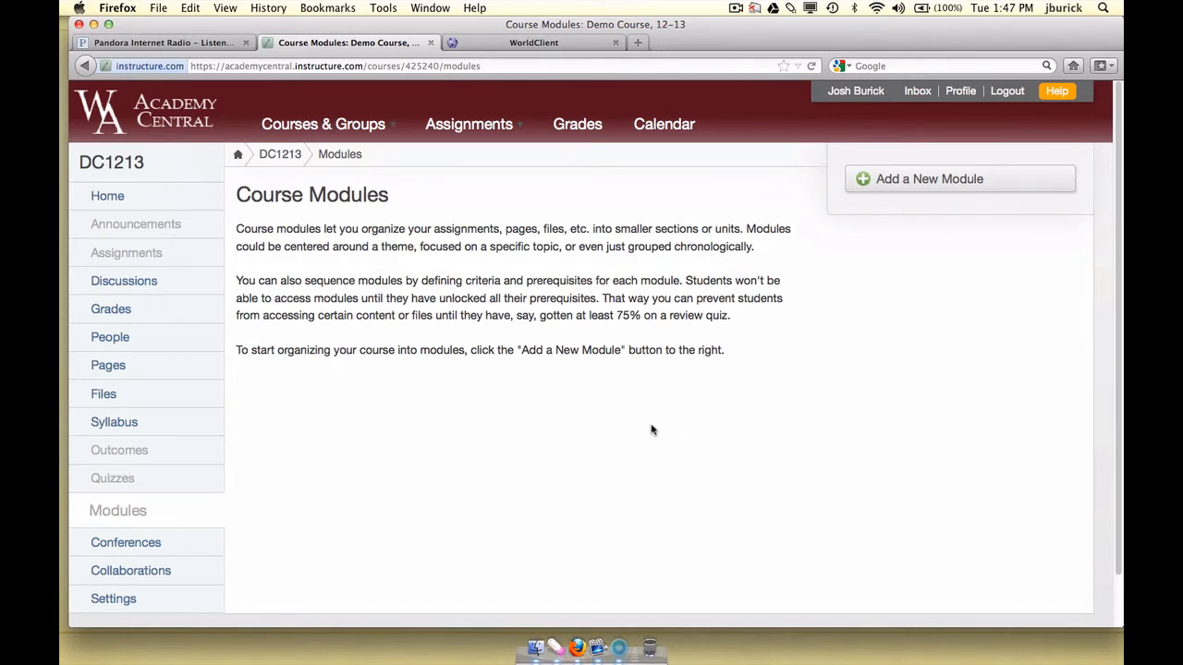
Step: Add a course module named "Essential Resources" without a lock date or sequential requirements
{"action": "left_click", "coordinate": [930, 182]}
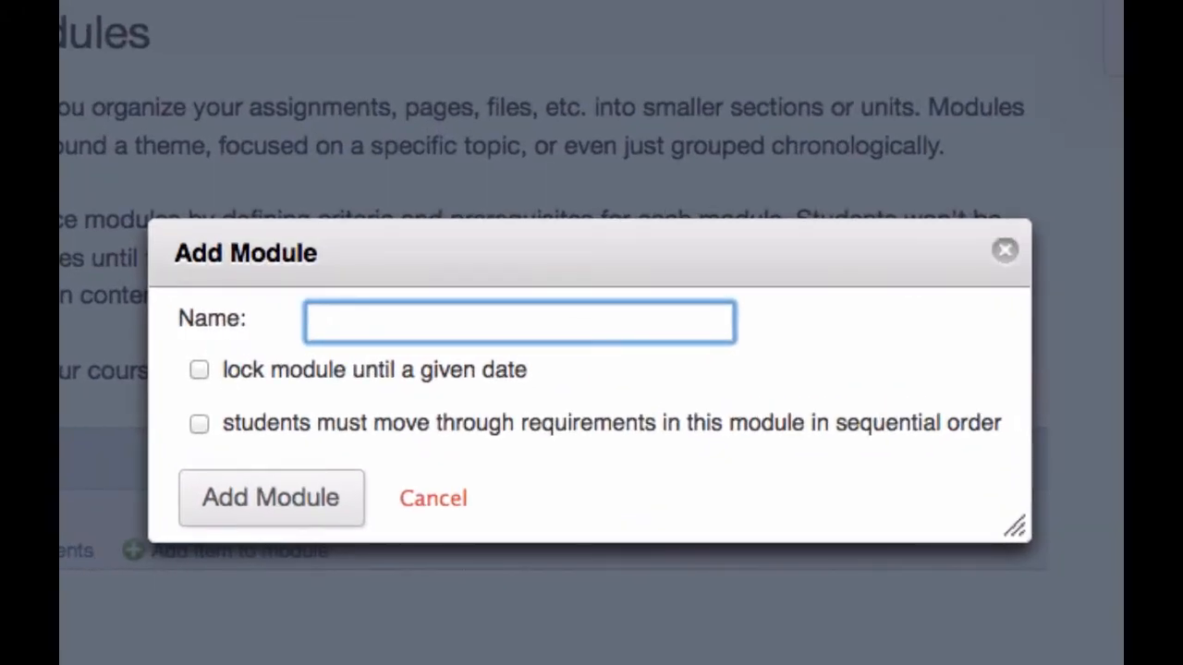
{"action": "type", "text": "Essential Re"}
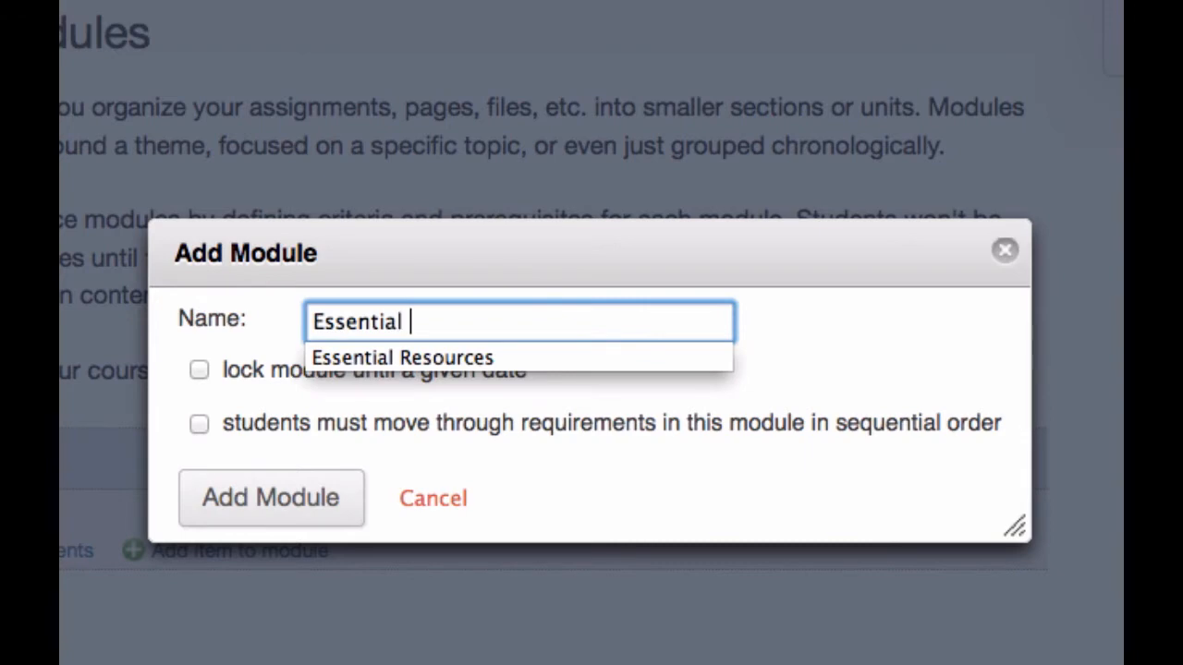
{"action": "type", "text": "sources"}
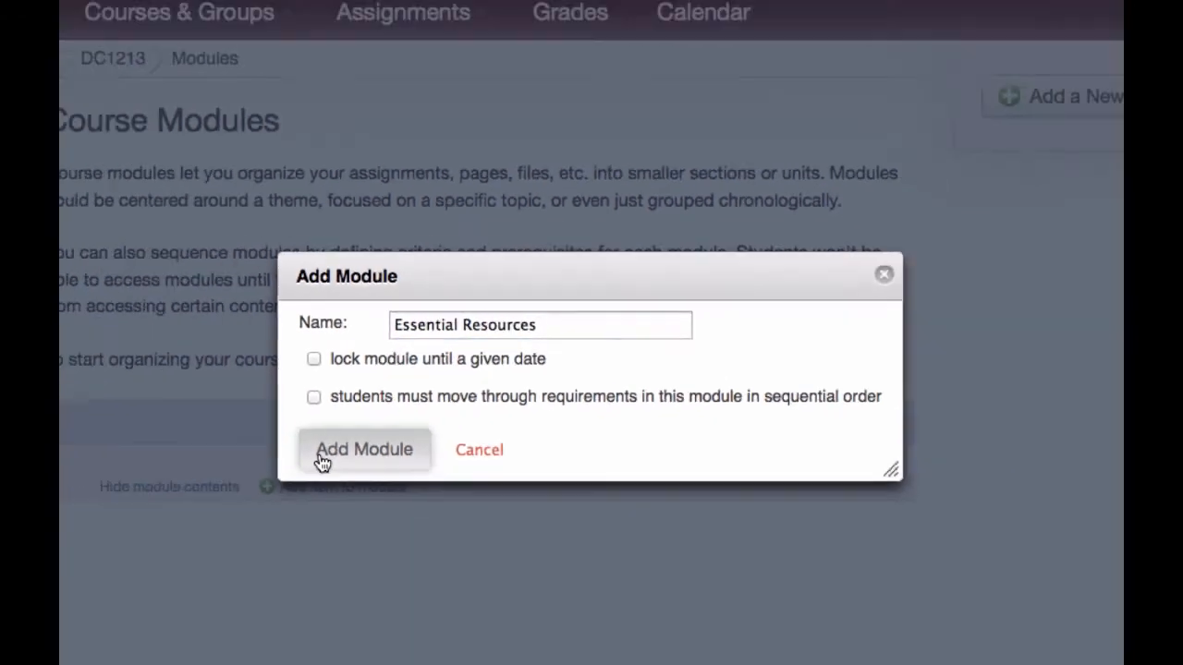
{"action": "left_click", "coordinate": [322, 460]}
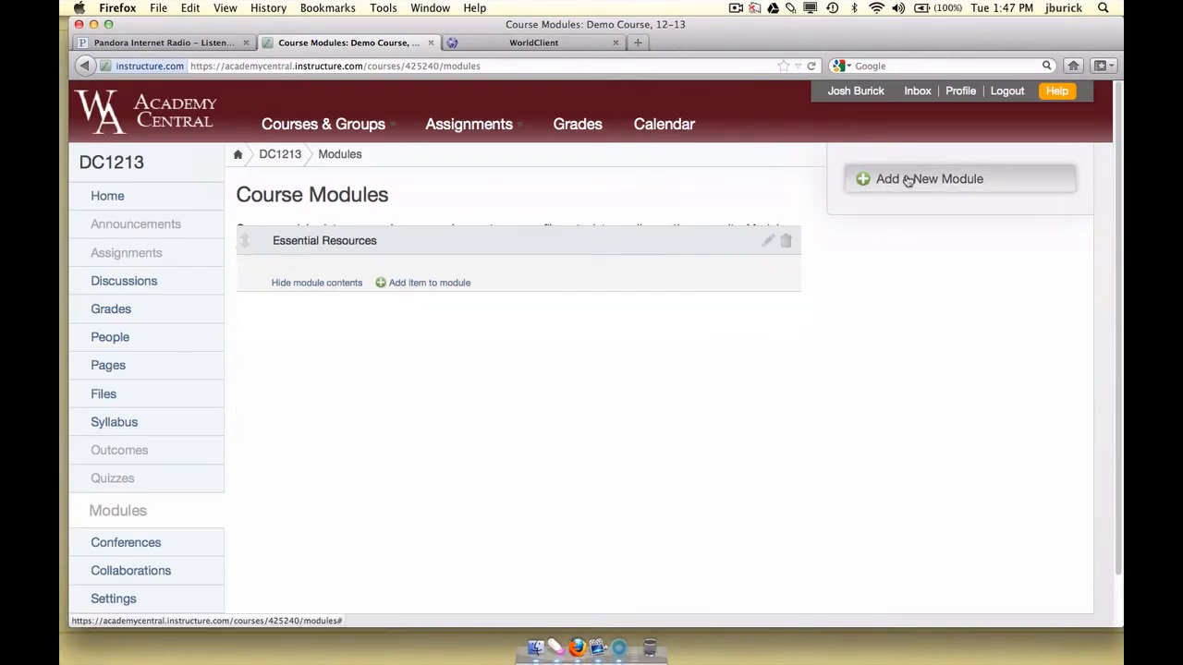
Step: Add the modules "Unit 1: The Beginnings of War" and "Unit 2: 1941-1942, Into Battle"
{"action": "left_click", "coordinate": [908, 181]}
{"action": "type", "text": "Unit"}
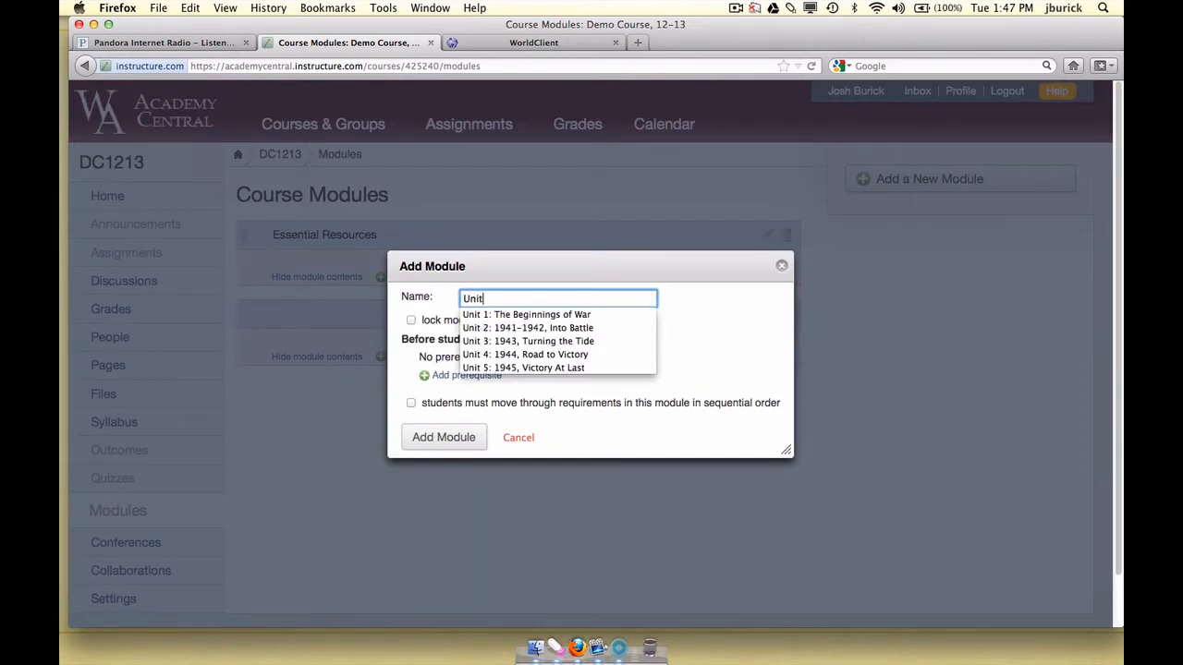
{"action": "key", "text": "Down"}
{"action": "key", "text": "Return"}
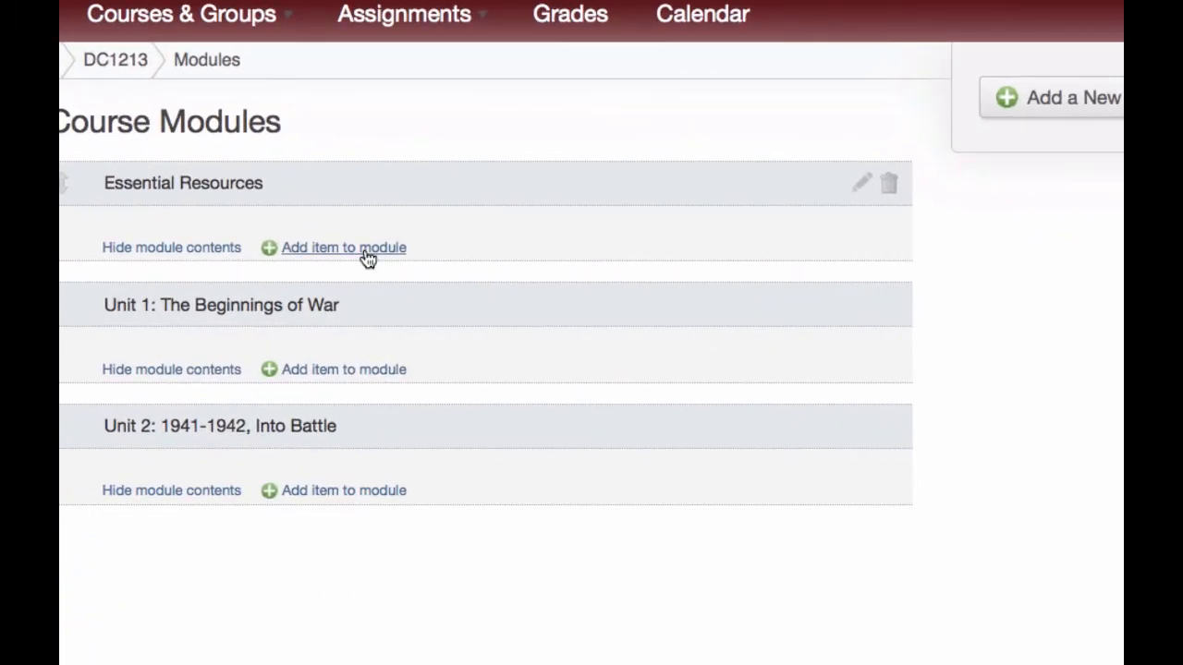
Step: Add a new content page named "Research Resources" to the Essential Resources module, without indentation
{"action": "left_click", "coordinate": [367, 250]}
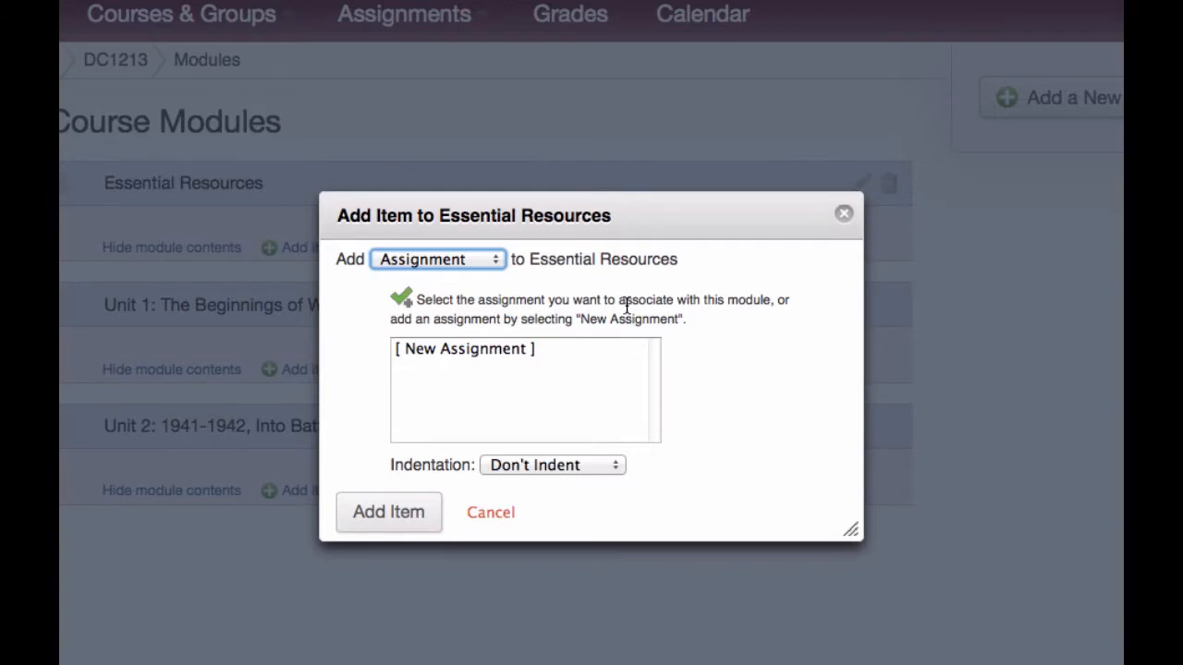
{"action": "left_click", "coordinate": [497, 259]}
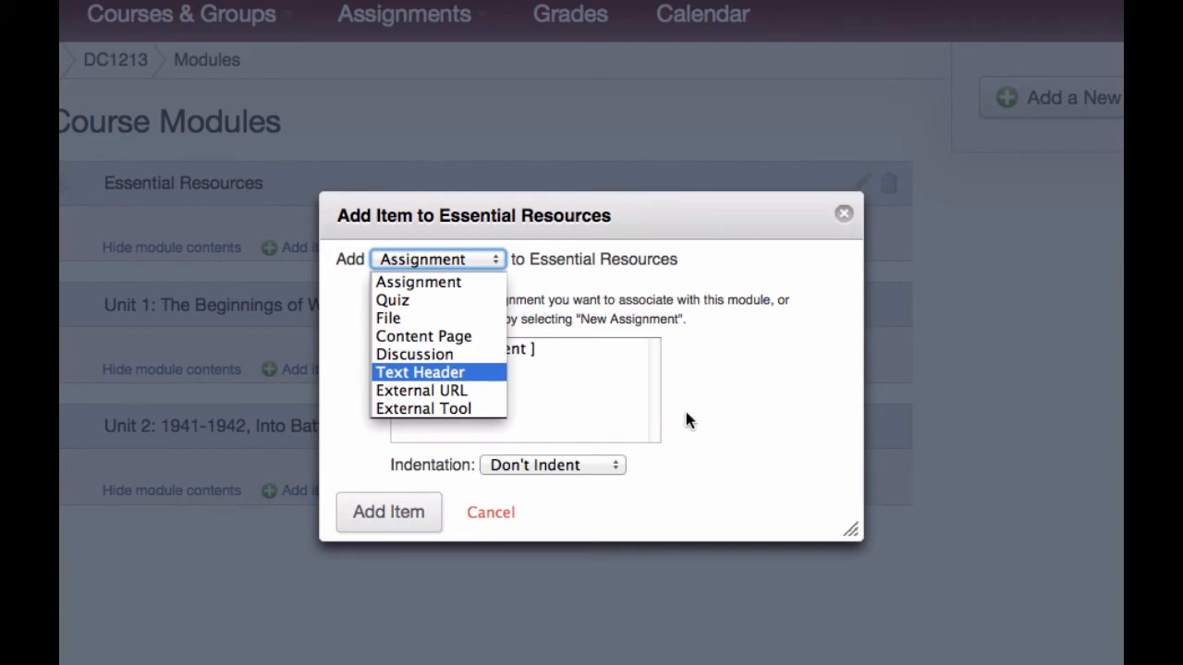
{"action": "left_click", "coordinate": [465, 336]}
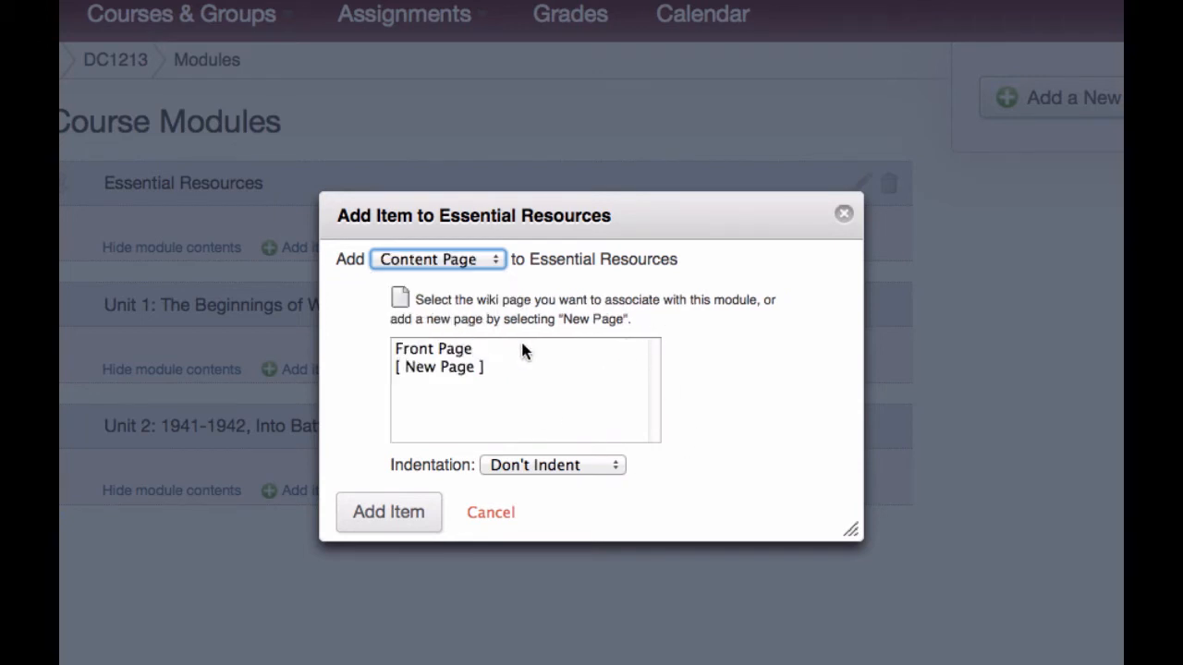
{"action": "left_click", "coordinate": [454, 366]}
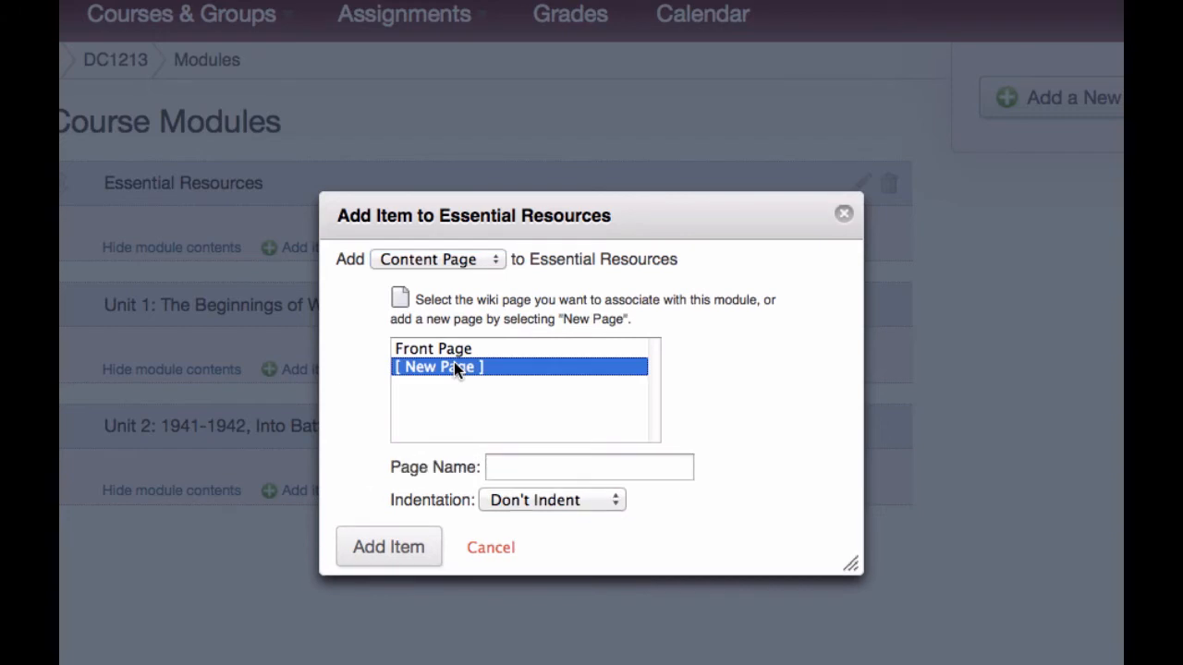
{"action": "left_click", "coordinate": [563, 468]}
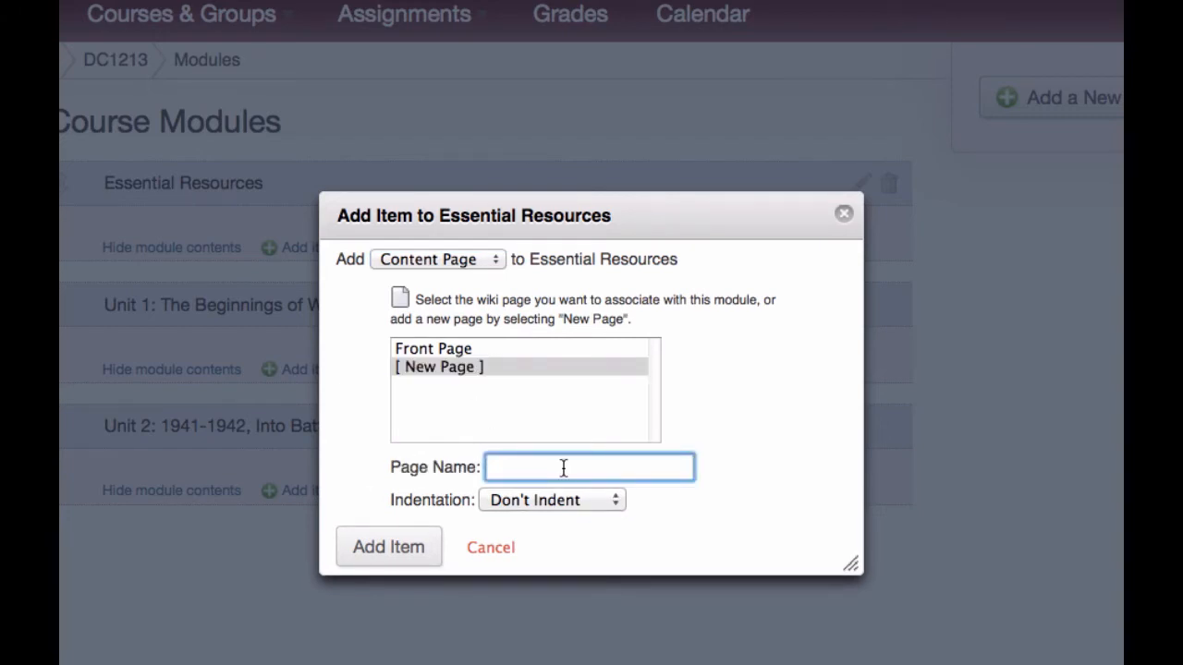
{"action": "type", "text": "Research Resources"}
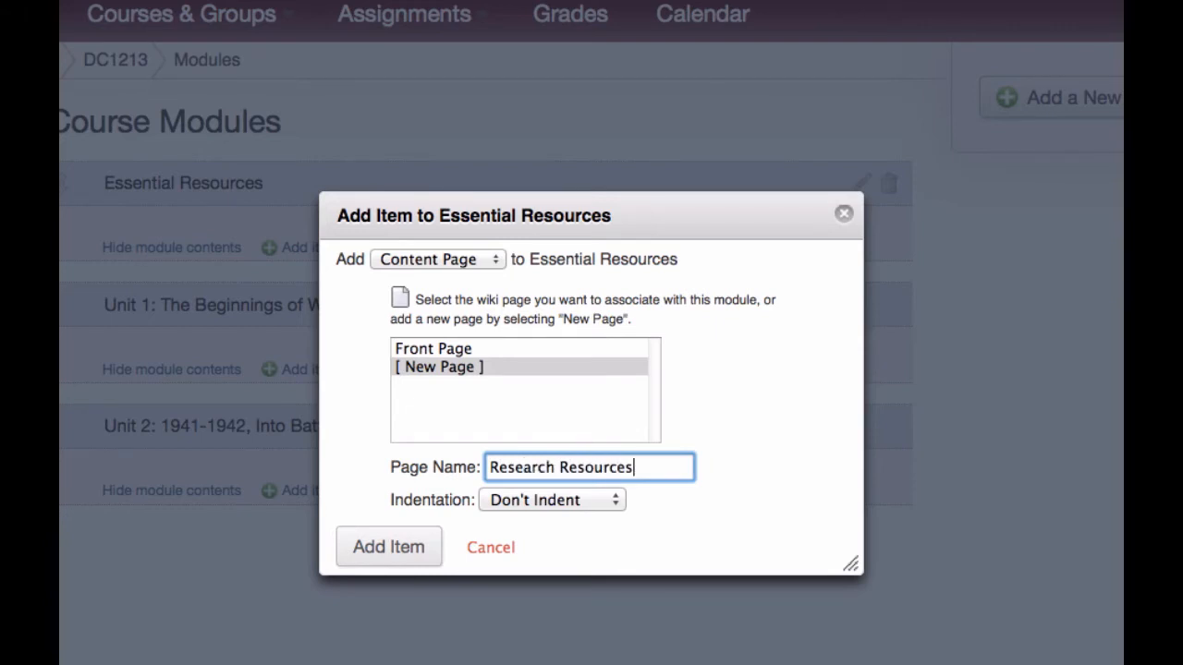
{"action": "left_click", "coordinate": [391, 545]}
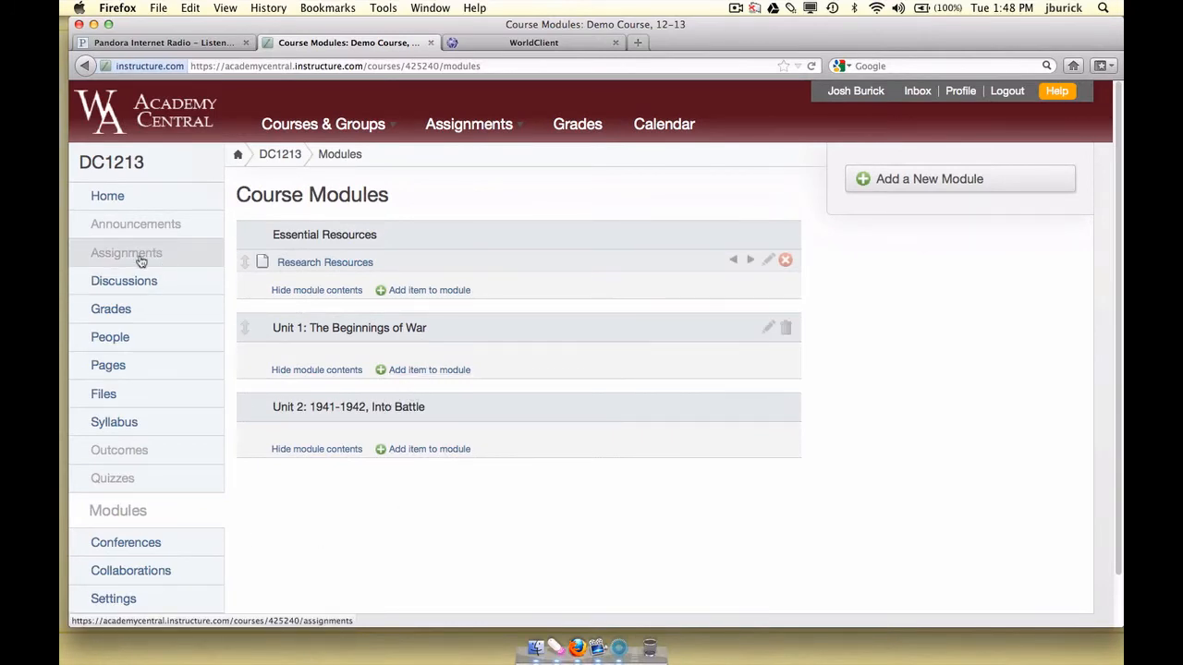
Step: Start a new assignment in the Unit 1 module, named "Journal Entry #1" and worth 10 points
{"action": "left_click", "coordinate": [435, 373]}
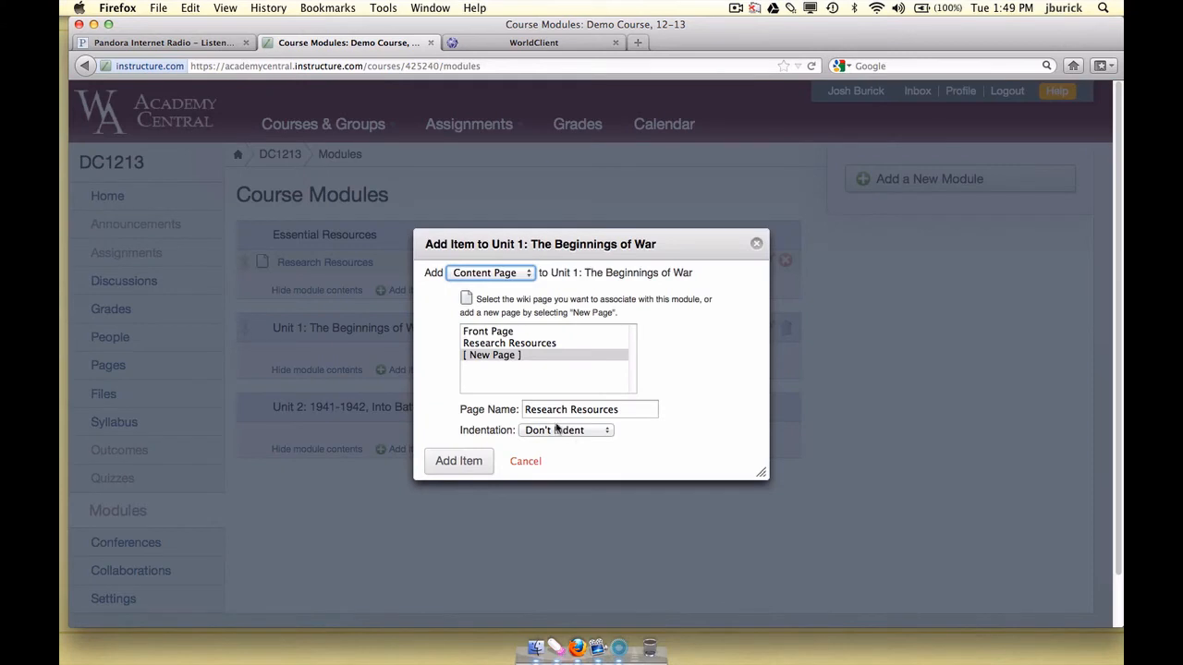
{"action": "left_click", "coordinate": [517, 272]}
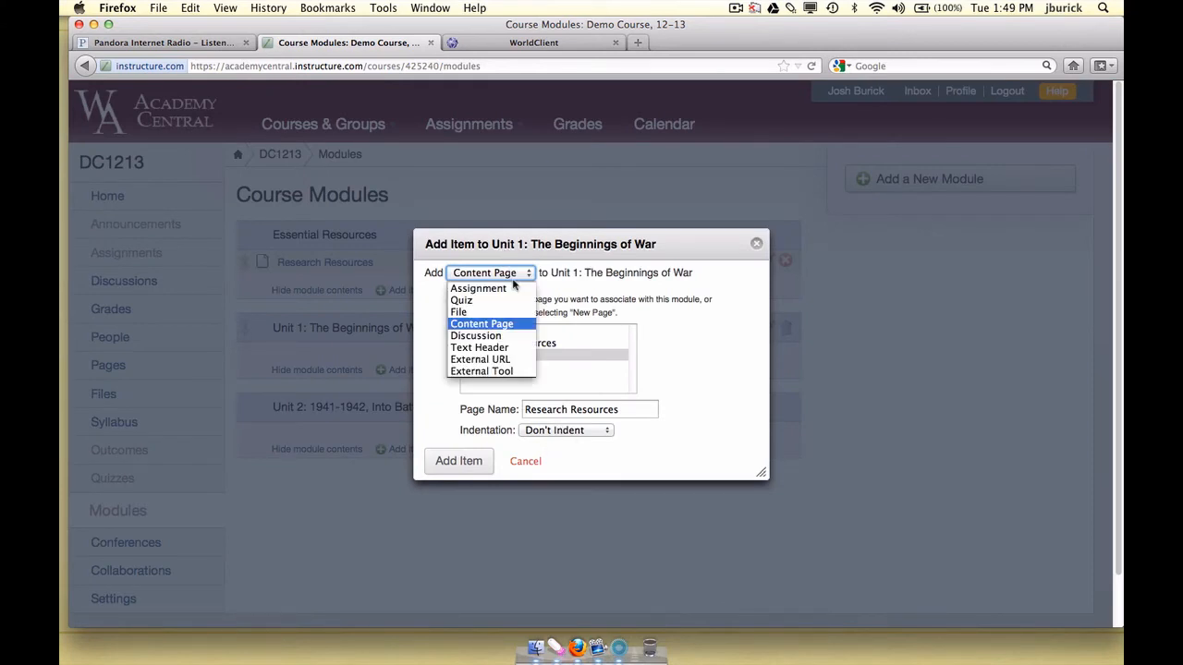
{"action": "left_click", "coordinate": [479, 288]}
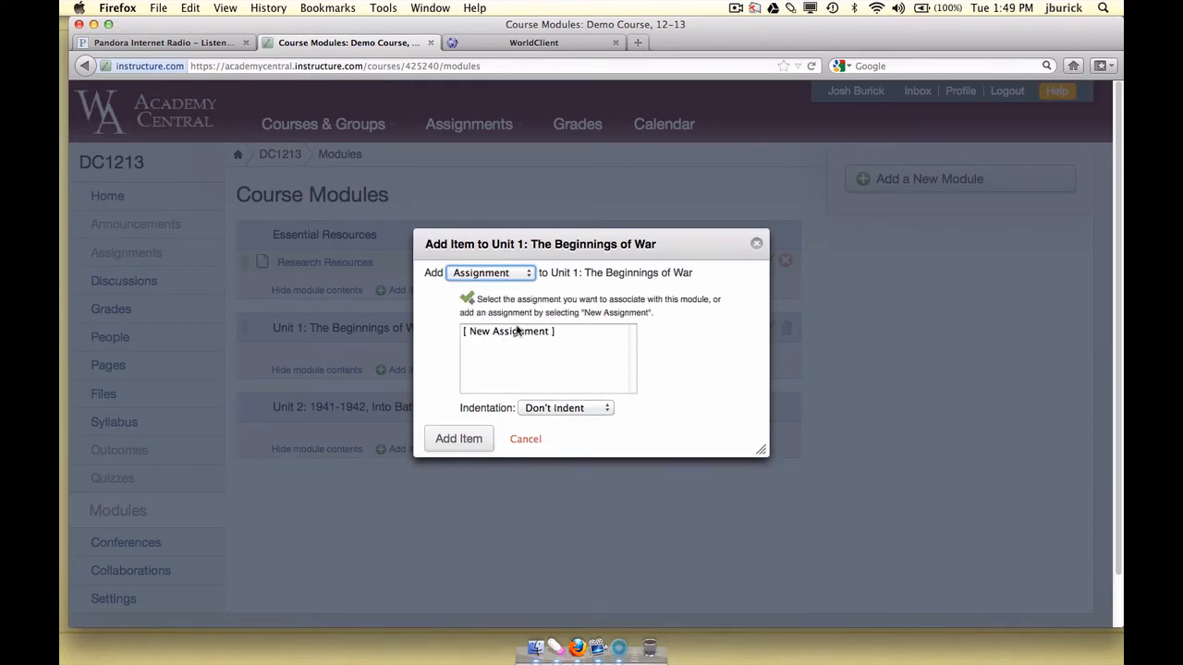
{"action": "left_click", "coordinate": [516, 331]}
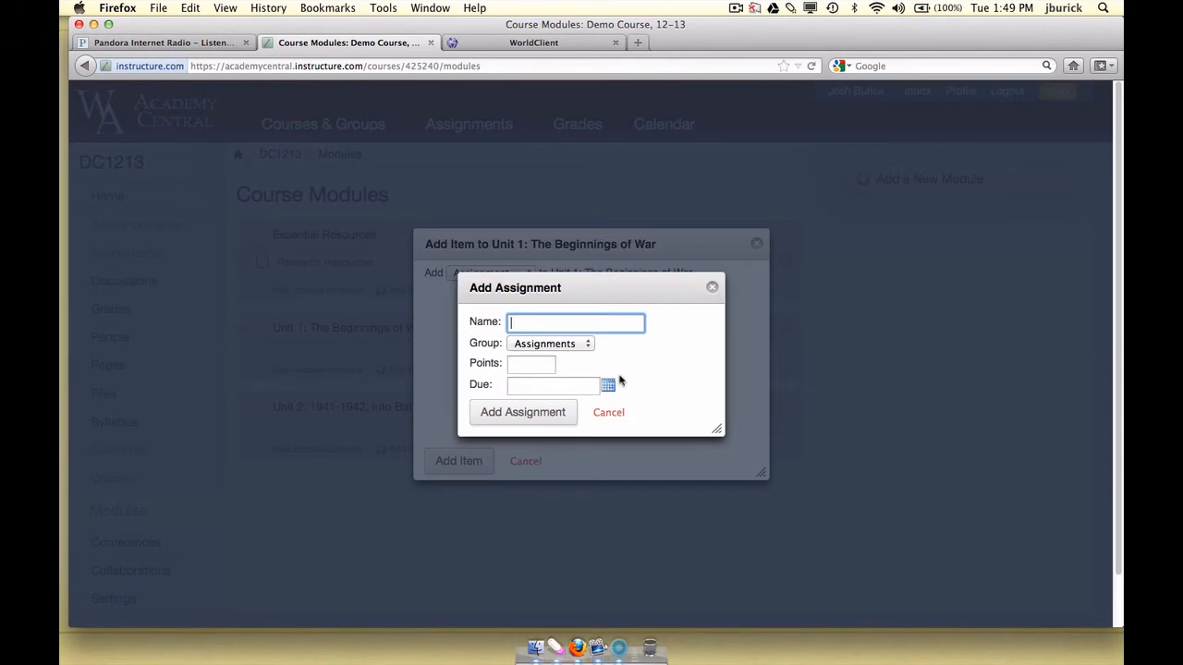
{"action": "type", "text": "Journal Entry #1"}
{"action": "left_click", "coordinate": [536, 367]}
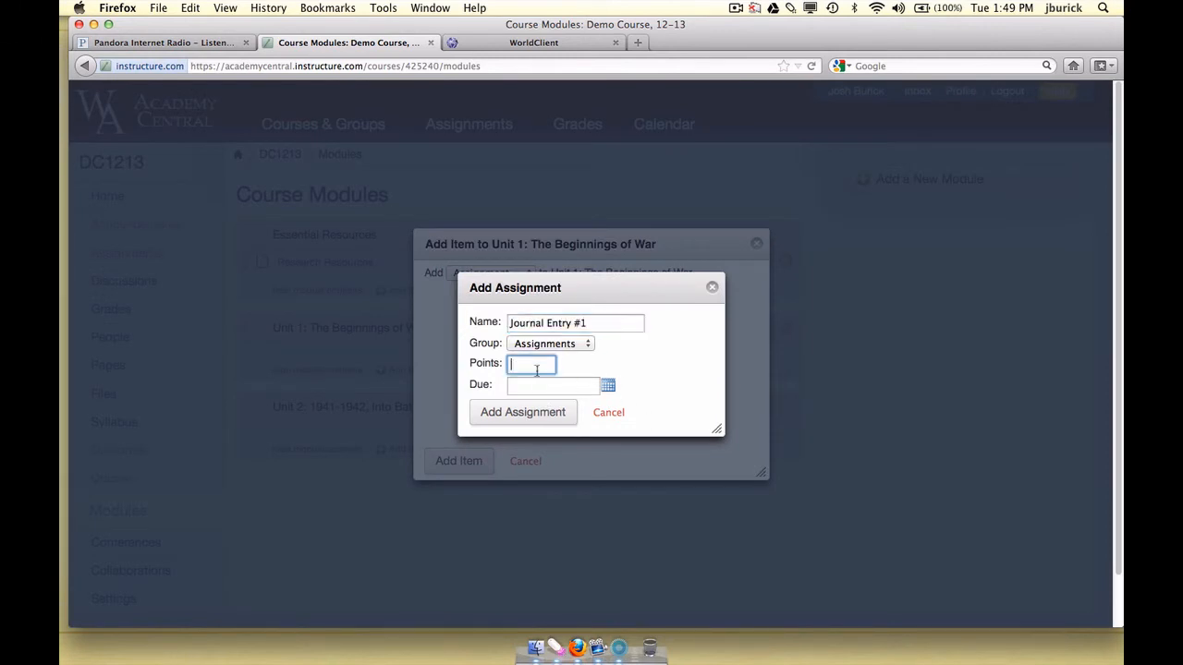
{"action": "type", "text": "10"}
Step: Set the assignment's due date to May 25, 2012, create it and add it to the Unit 1 module
{"action": "left_click", "coordinate": [537, 388]}
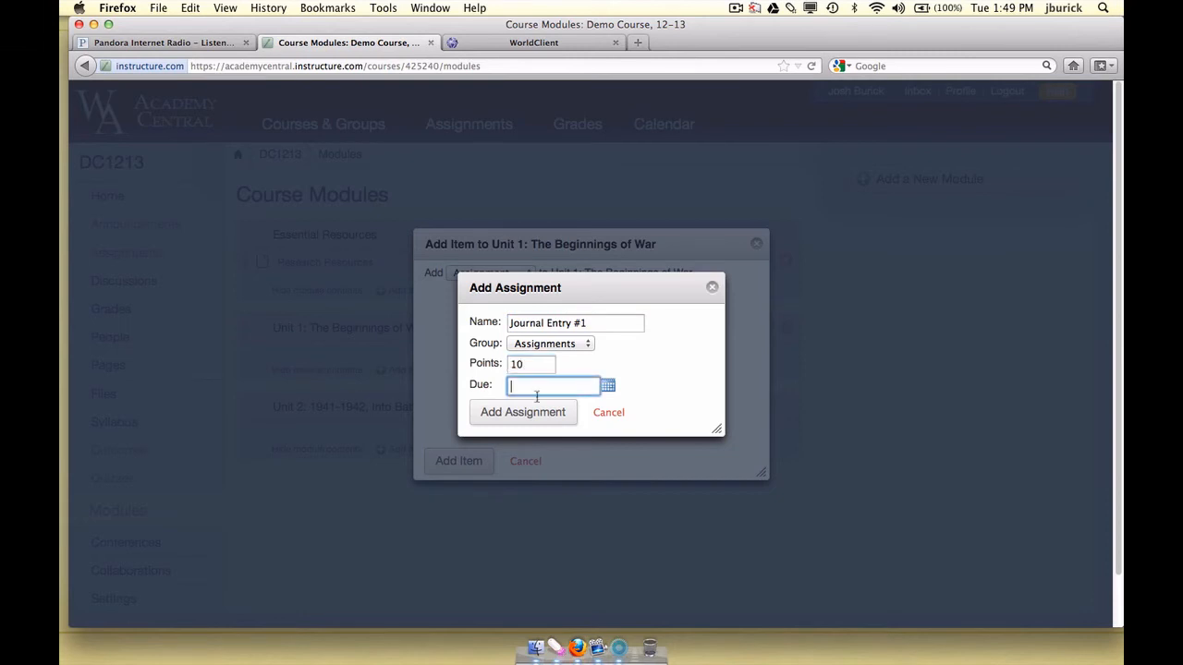
{"action": "left_click", "coordinate": [608, 386]}
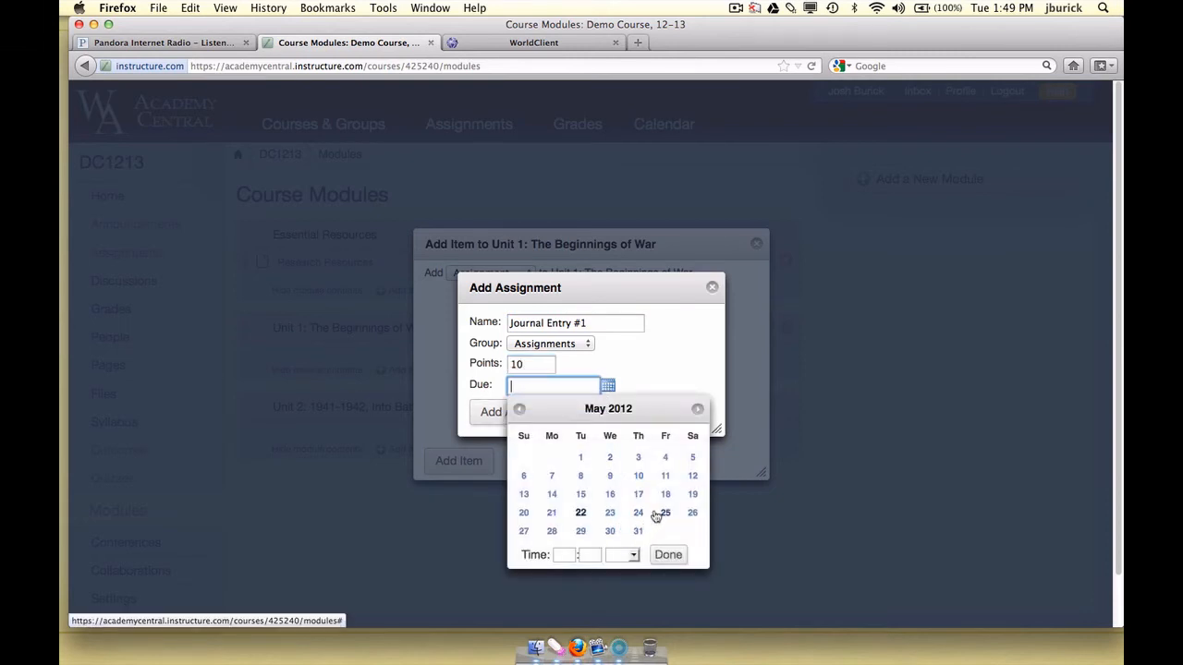
{"action": "left_click", "coordinate": [664, 515]}
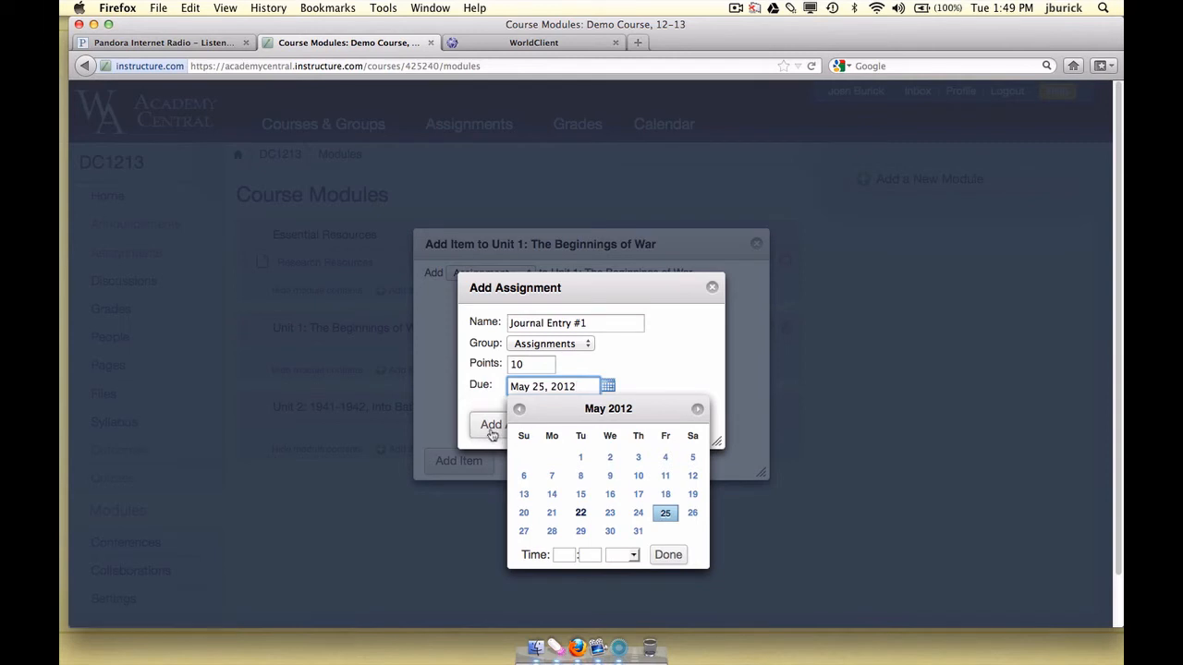
{"action": "left_click", "coordinate": [669, 556]}
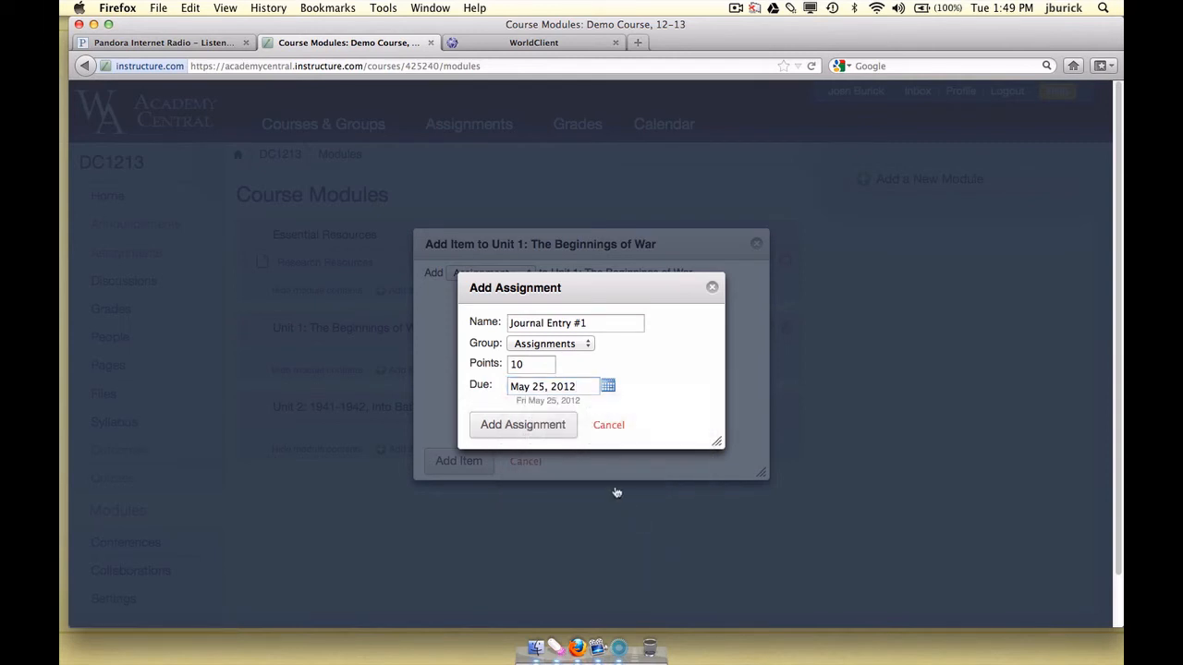
{"action": "left_click", "coordinate": [544, 427]}
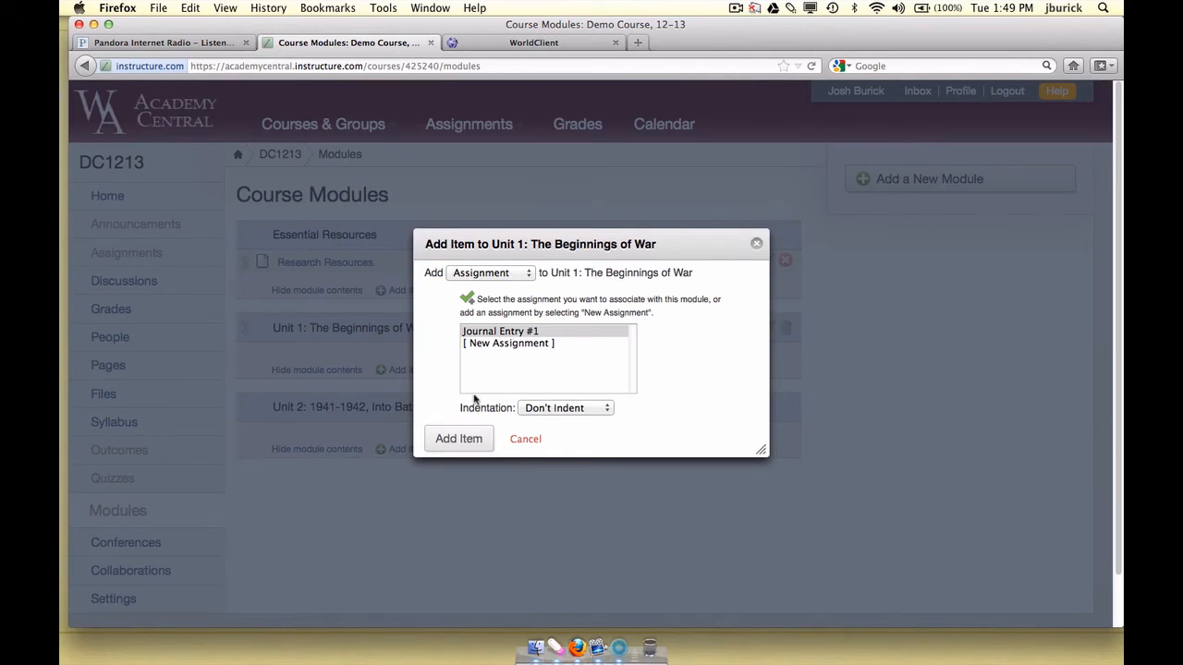
{"action": "left_click", "coordinate": [470, 439]}
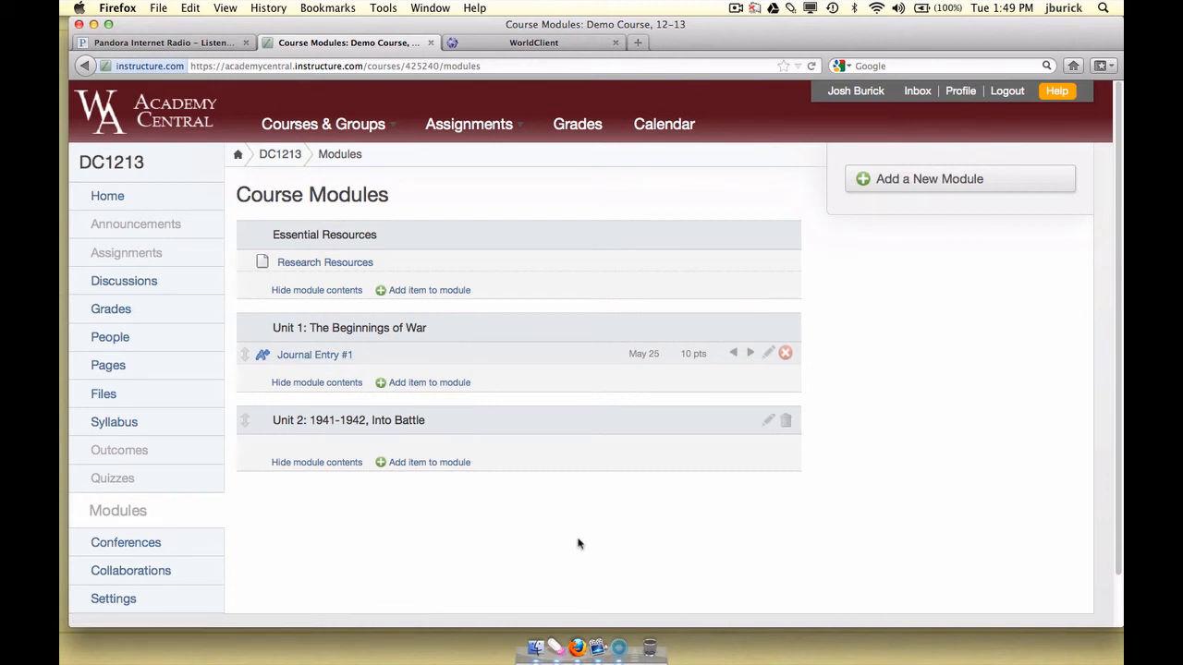
{"action": "left_click", "coordinate": [445, 382]}
{"action": "left_click", "coordinate": [532, 286]}
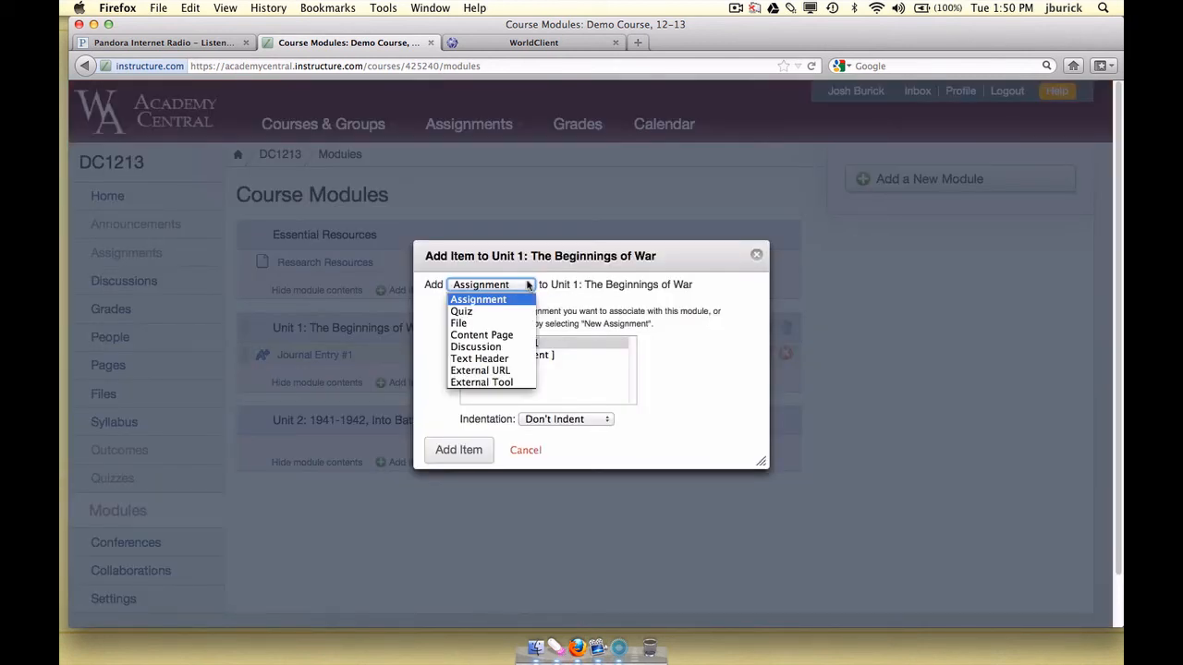
{"action": "left_click", "coordinate": [579, 314]}
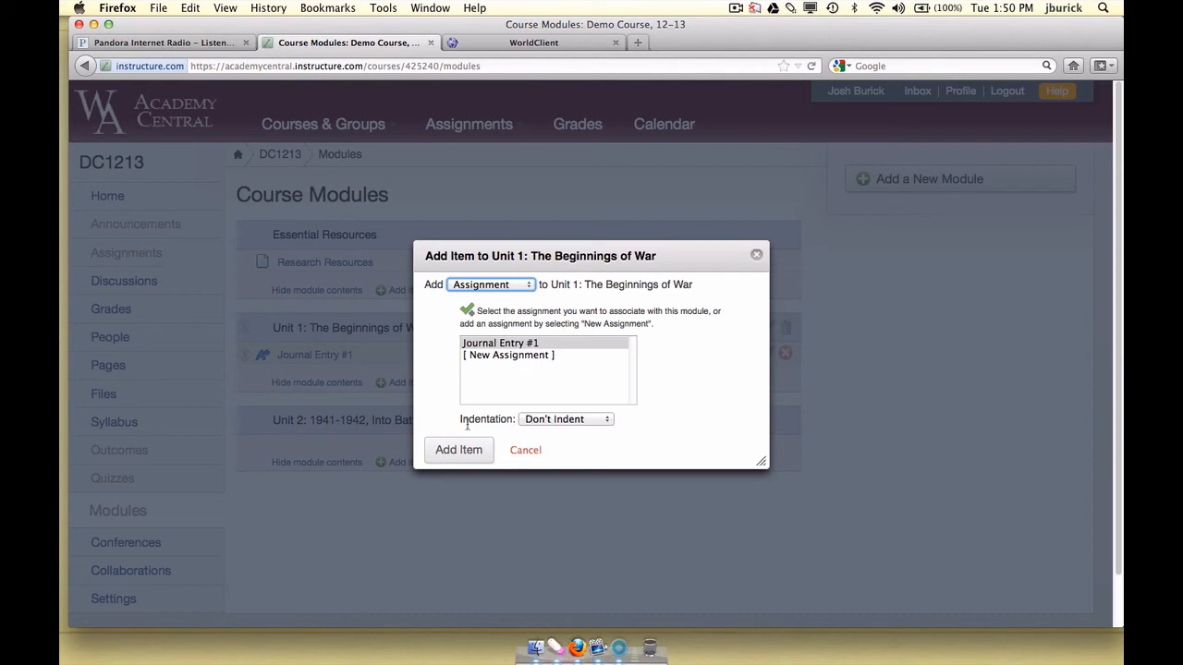
{"action": "left_click", "coordinate": [525, 451]}
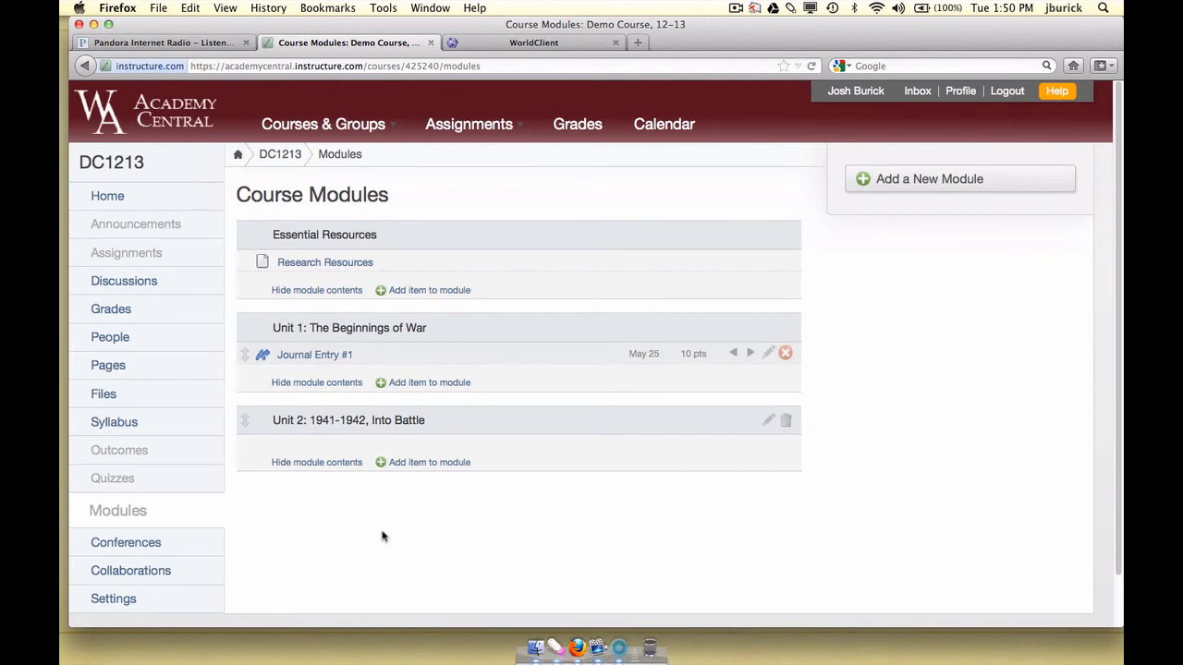
Step: Open the course's navigation settings and hide Collaborations and Conferences from students
{"action": "scroll", "coordinate": [382, 536], "scroll_direction": "down", "scroll_amount": 2}
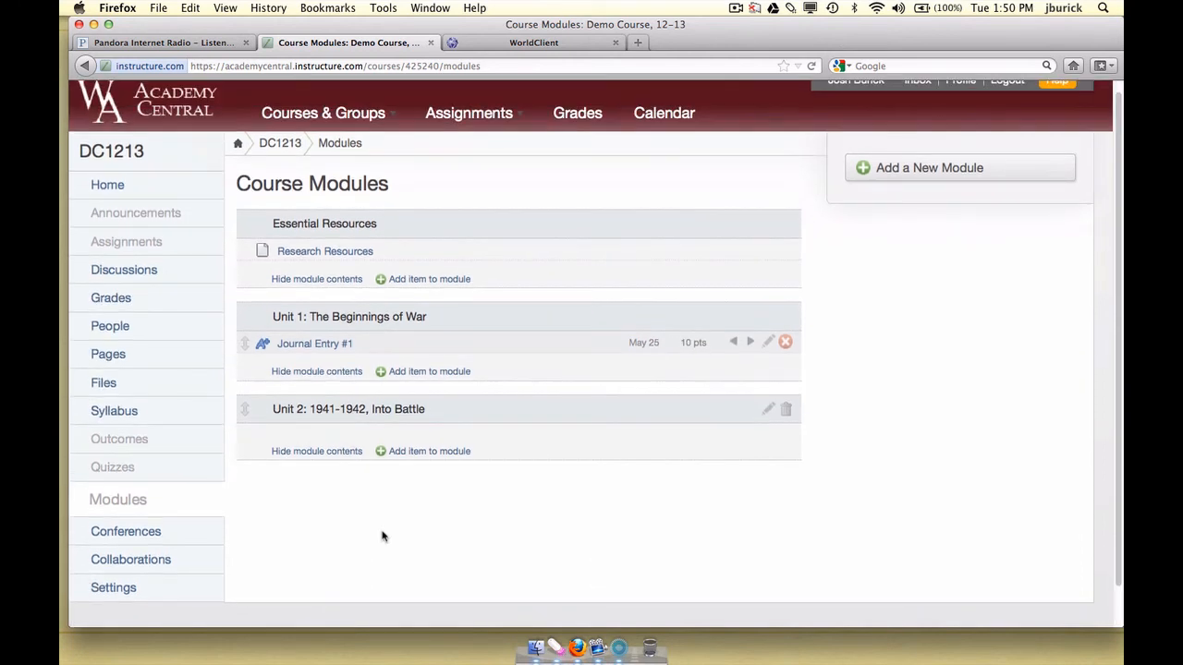
{"action": "left_click", "coordinate": [123, 592]}
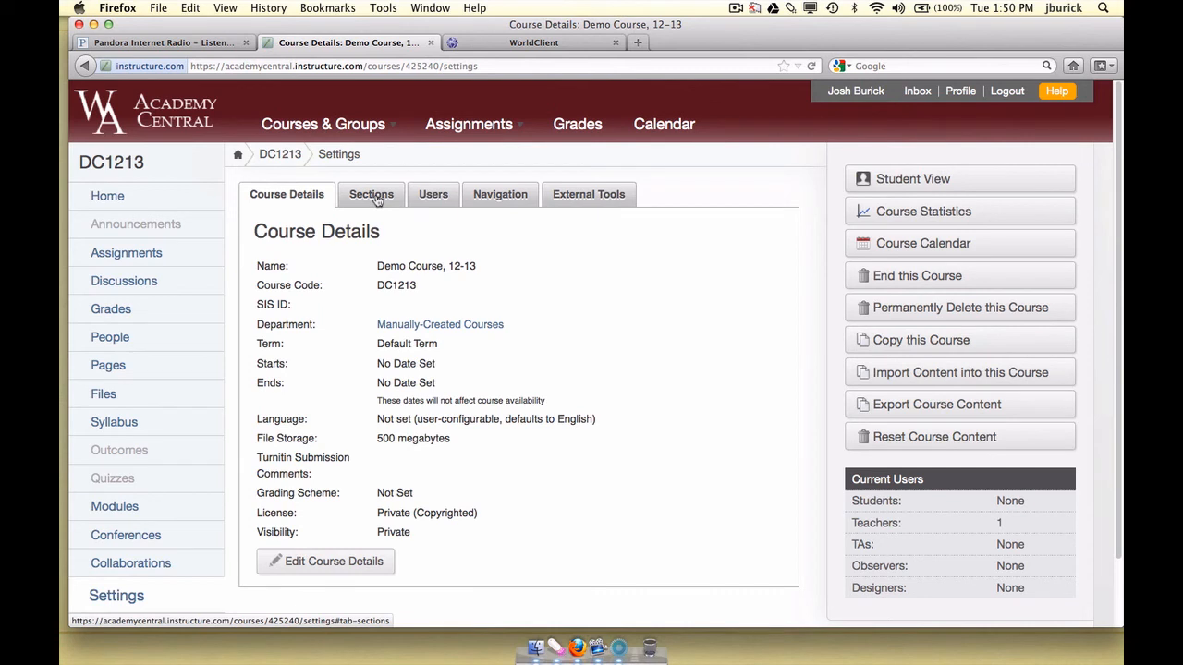
{"action": "left_click", "coordinate": [375, 198]}
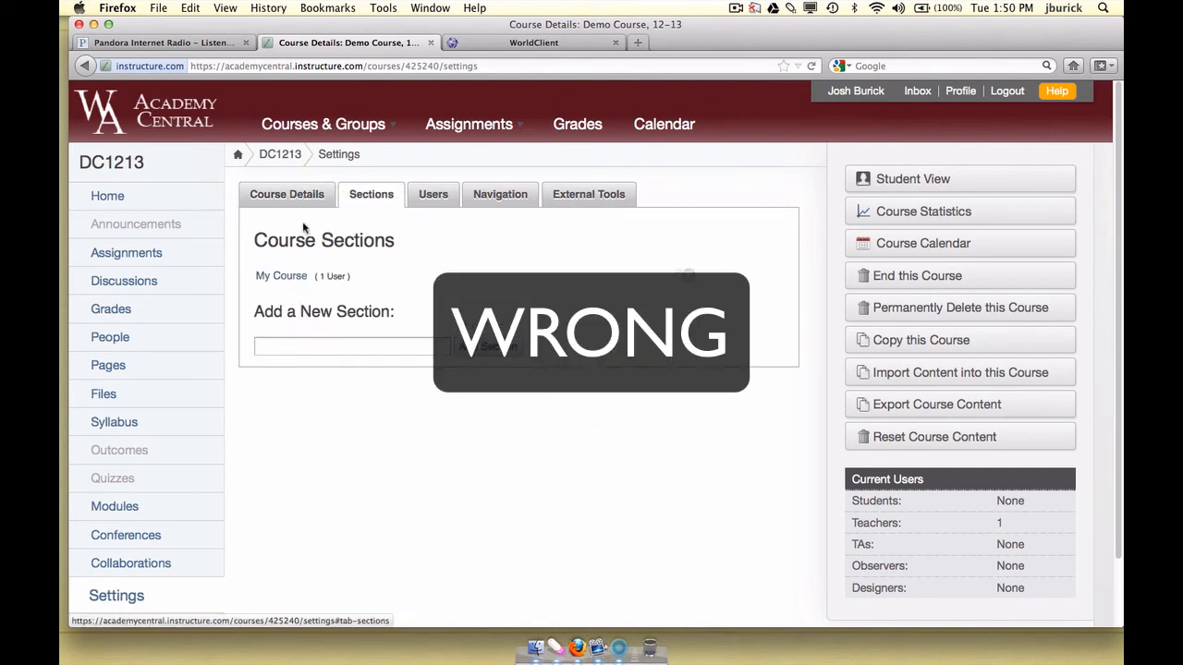
{"action": "left_click", "coordinate": [499, 194]}
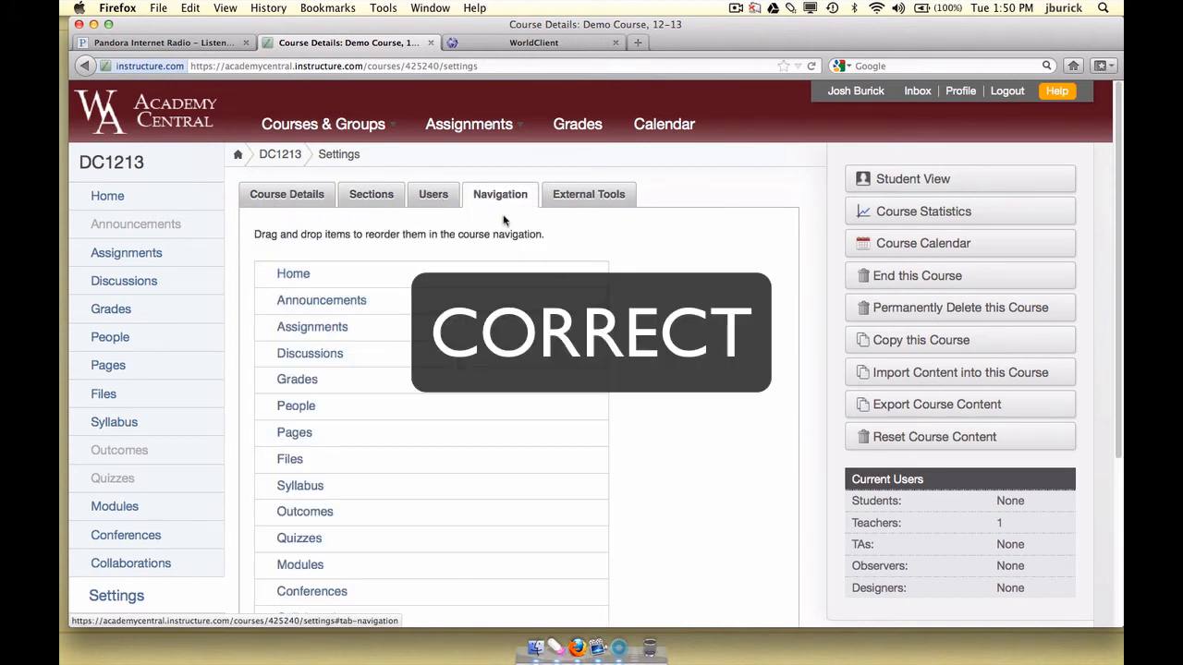
{"action": "scroll", "coordinate": [545, 451], "scroll_direction": "down", "scroll_amount": 5}
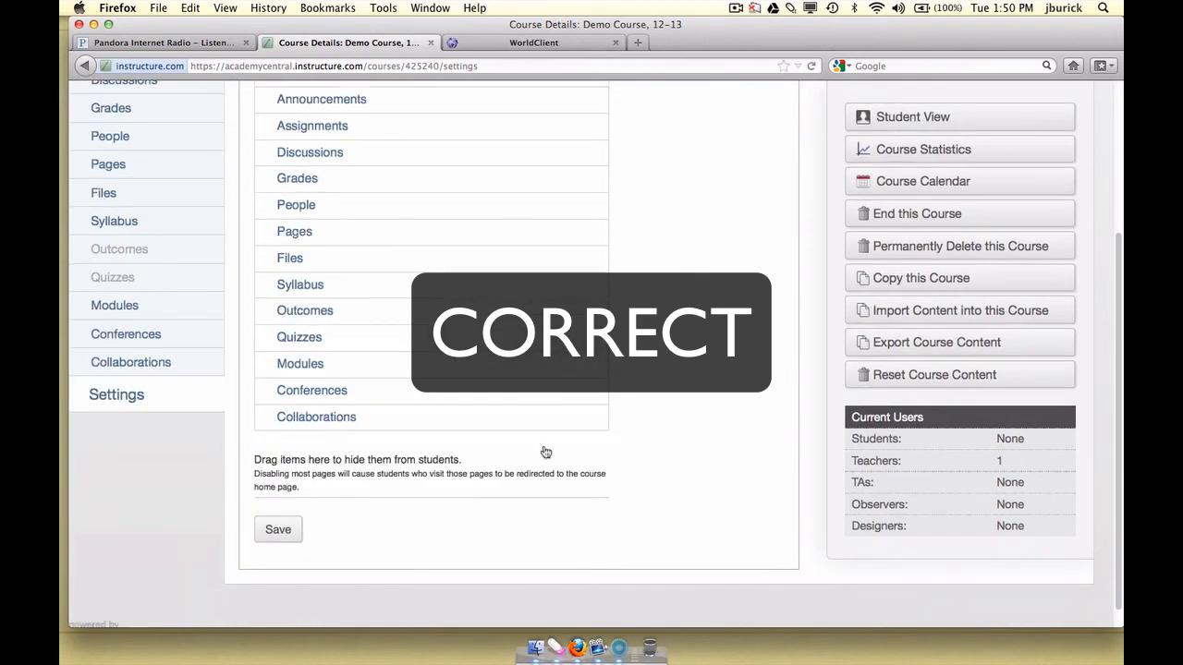
{"action": "scroll", "coordinate": [642, 499], "scroll_direction": "up", "scroll_amount": 5}
{"action": "scroll", "coordinate": [647, 499], "scroll_direction": "down", "scroll_amount": 3}
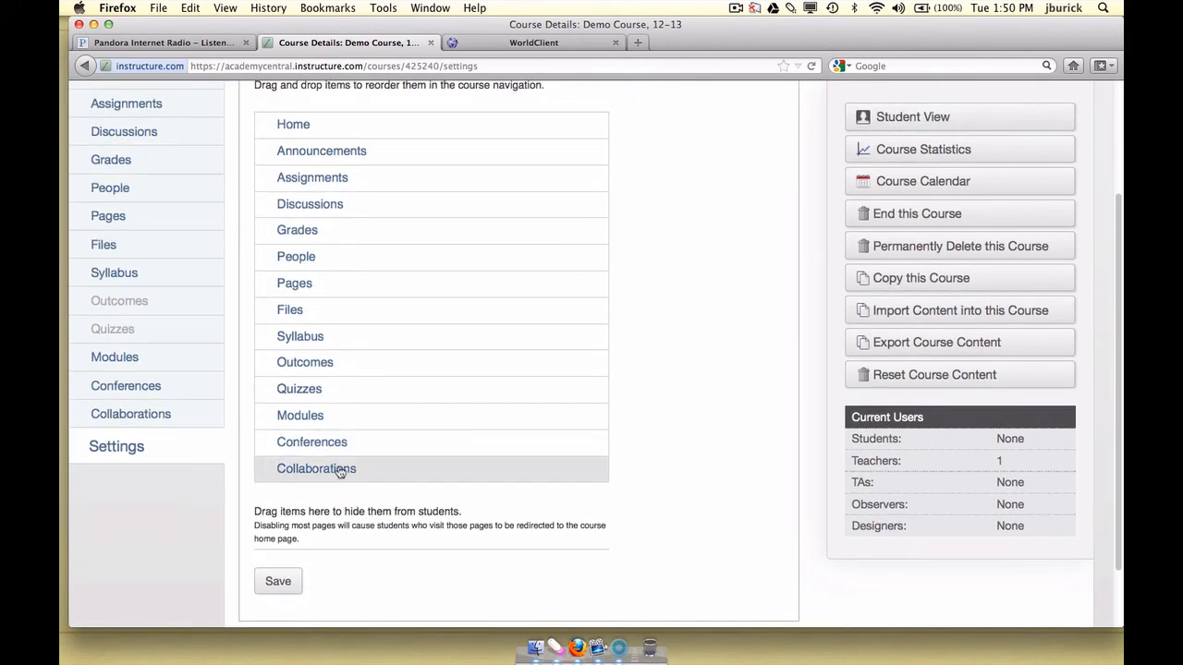
{"action": "left_click_drag", "start_coordinate": [340, 471], "coordinate": [336, 541]}
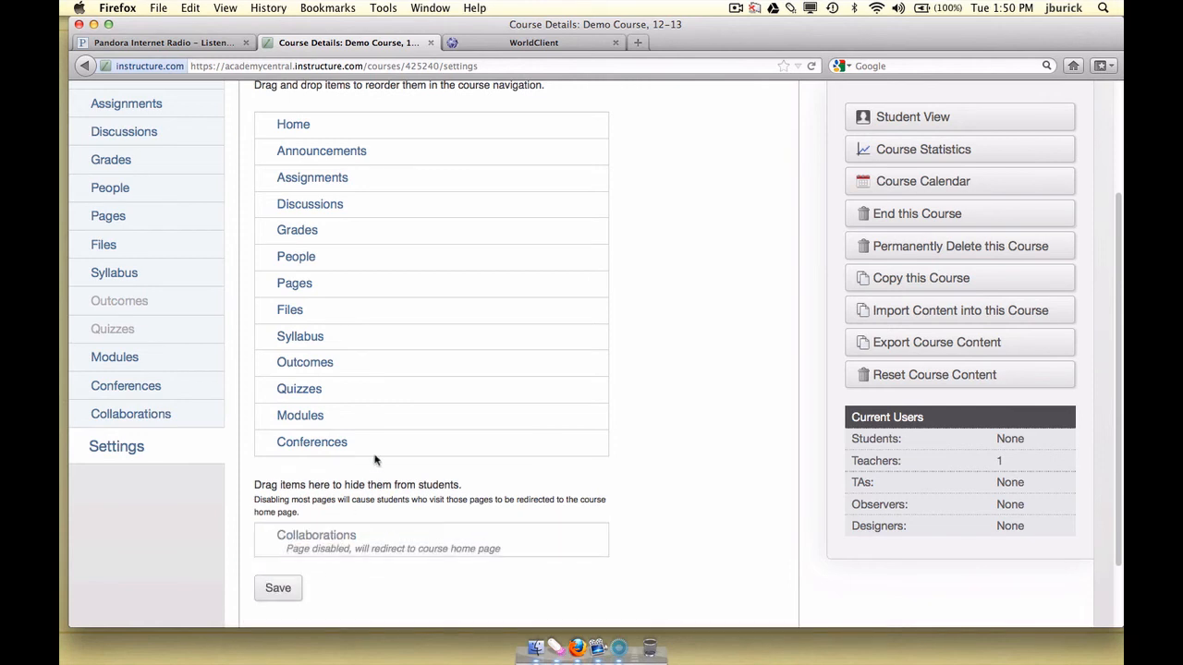
{"action": "left_click_drag", "start_coordinate": [338, 443], "coordinate": [338, 555]}
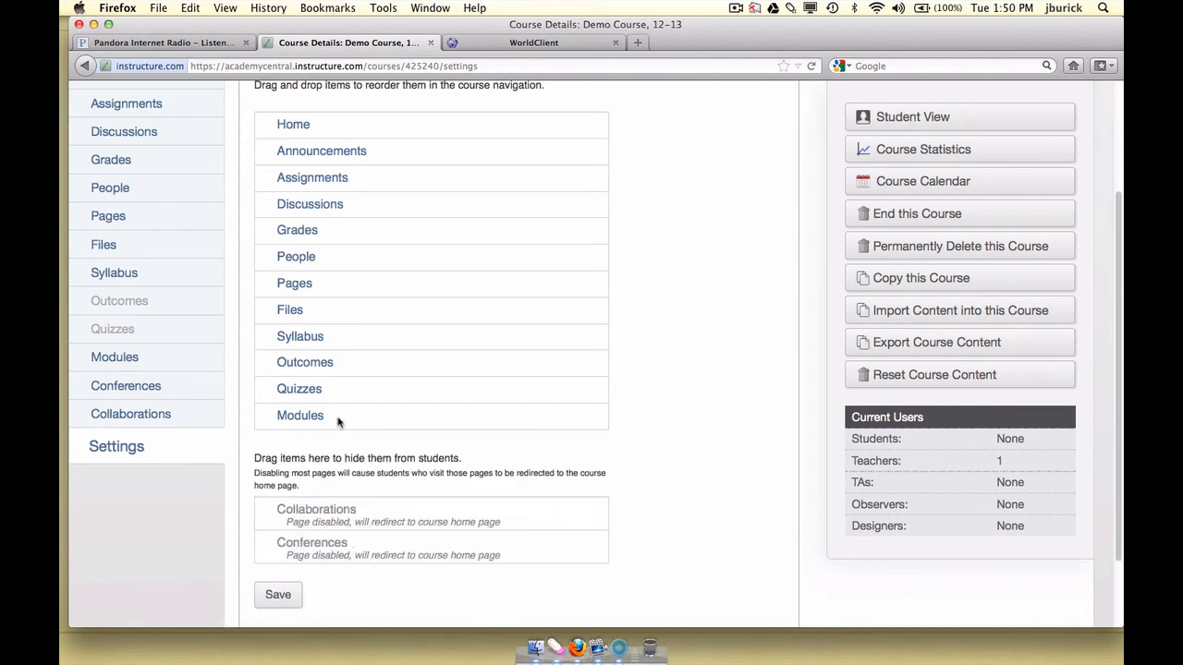
Step: Move Modules directly below Home in the course navigation and hide Assignments from students
{"action": "left_click_drag", "start_coordinate": [330, 420], "coordinate": [320, 148]}
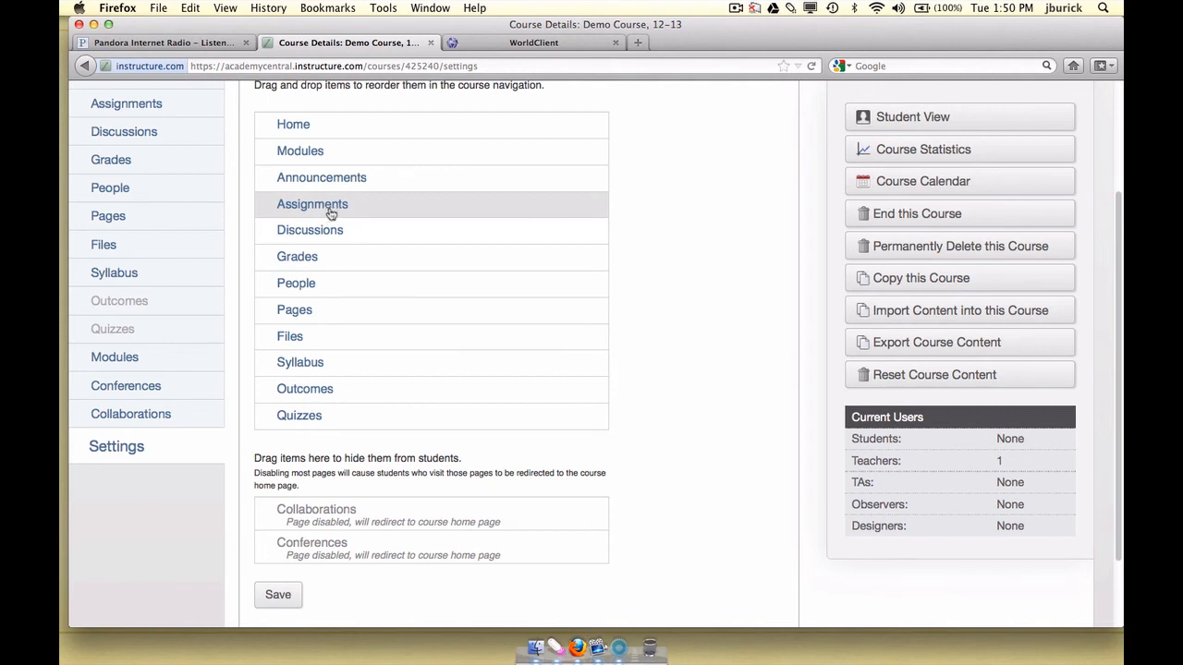
{"action": "left_click_drag", "start_coordinate": [331, 210], "coordinate": [336, 558]}
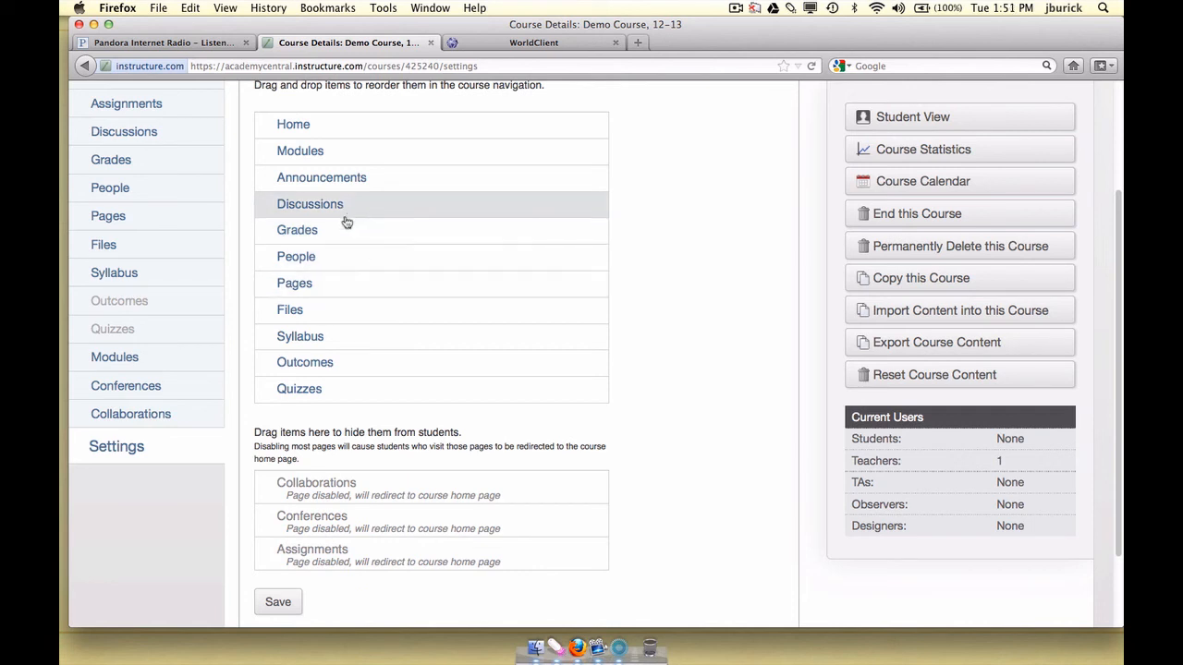
Step: Move Grades directly below Modules in the course navigation, and hide Discussions and People from students
{"action": "left_click_drag", "start_coordinate": [334, 231], "coordinate": [336, 182]}
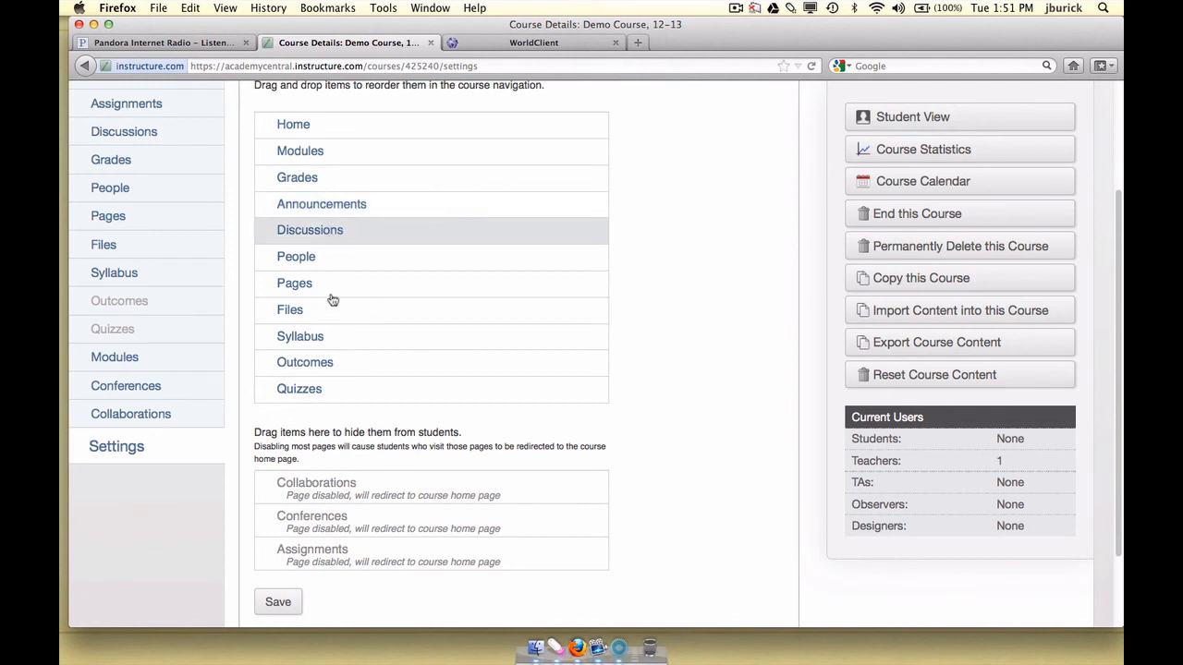
{"action": "left_click_drag", "start_coordinate": [333, 300], "coordinate": [340, 493]}
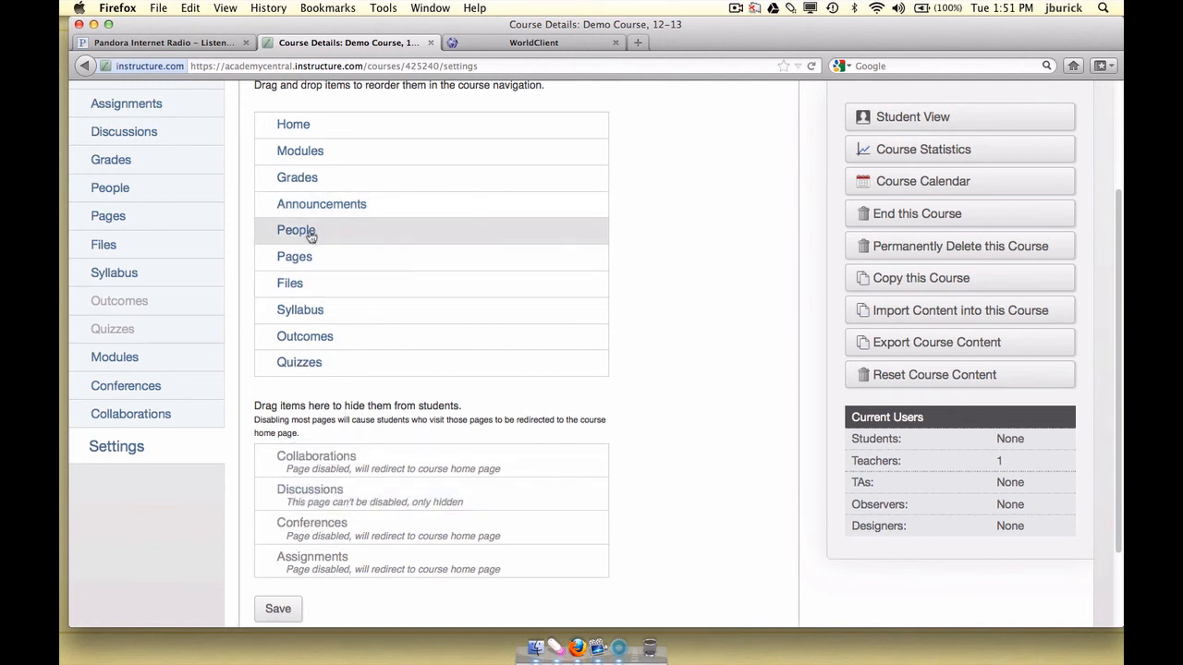
{"action": "left_click_drag", "start_coordinate": [312, 237], "coordinate": [331, 559]}
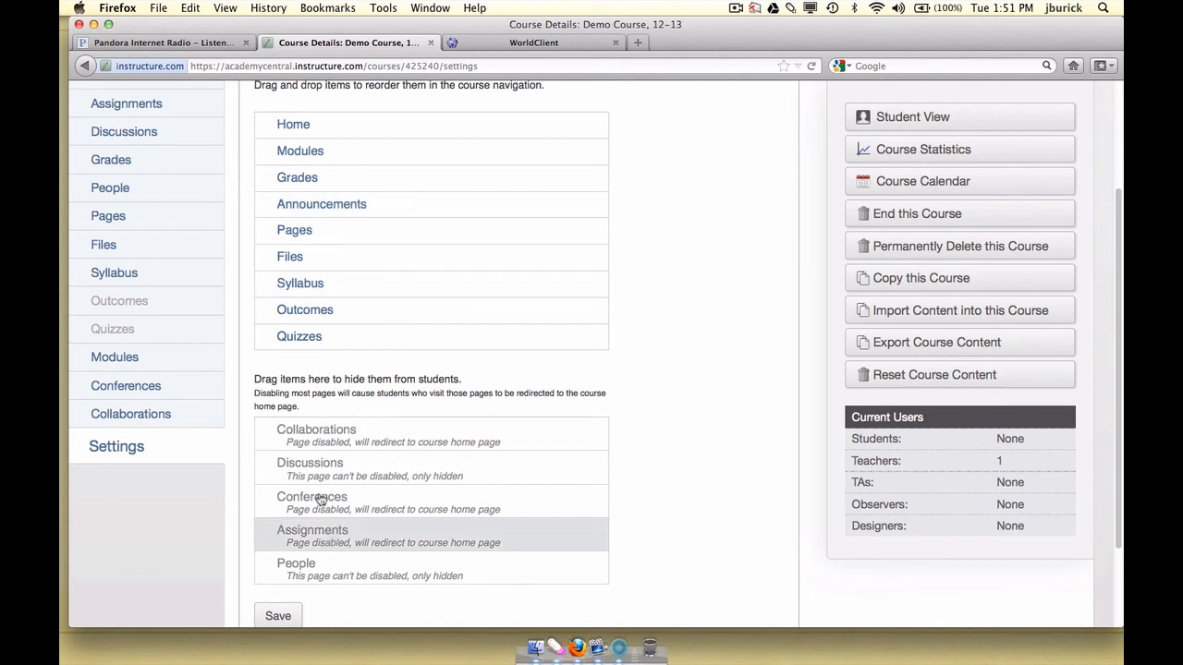
Step: Restore Discussions to the visible course navigation below Announcements and hide it from students again
{"action": "left_click_drag", "start_coordinate": [310, 472], "coordinate": [323, 231]}
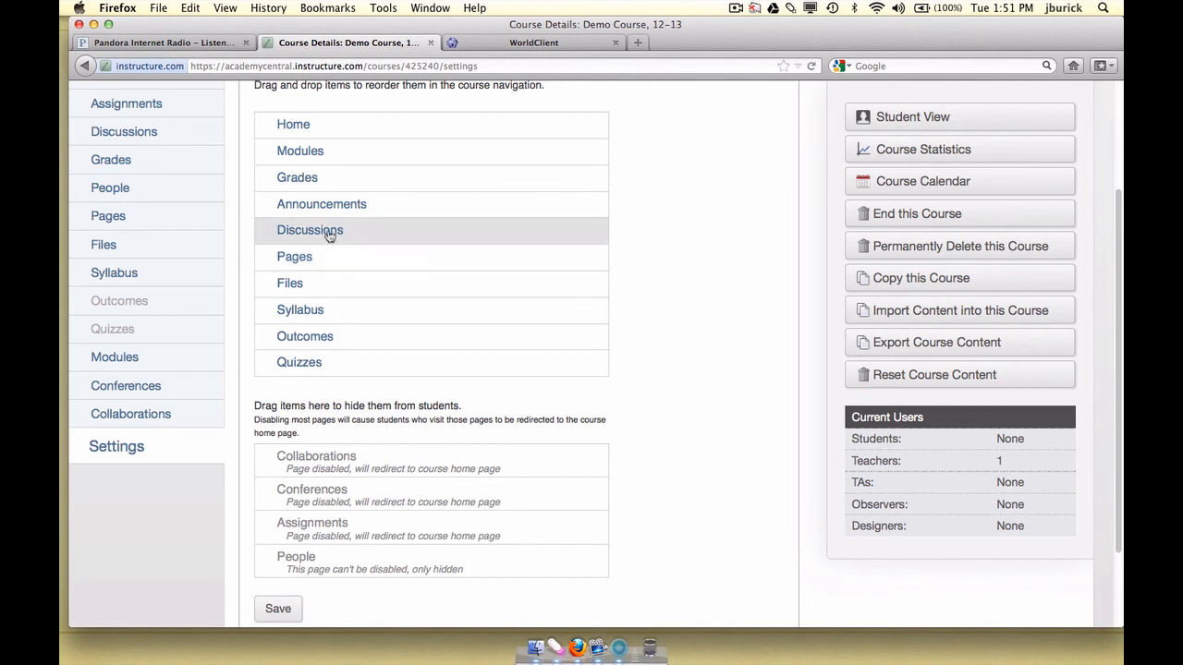
{"action": "left_click_drag", "start_coordinate": [330, 236], "coordinate": [415, 438]}
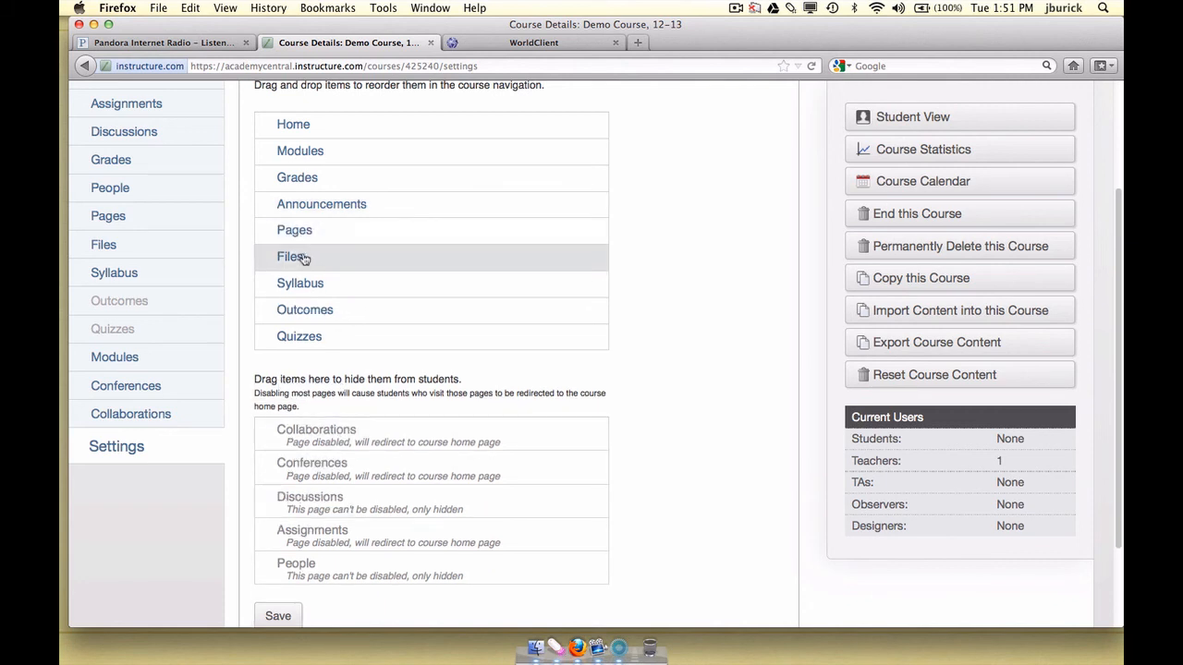
Step: Hide Files, Pages, Syllabus, Quizzes and Outcomes from students and save the course navigation
{"action": "left_click_drag", "start_coordinate": [305, 257], "coordinate": [338, 404]}
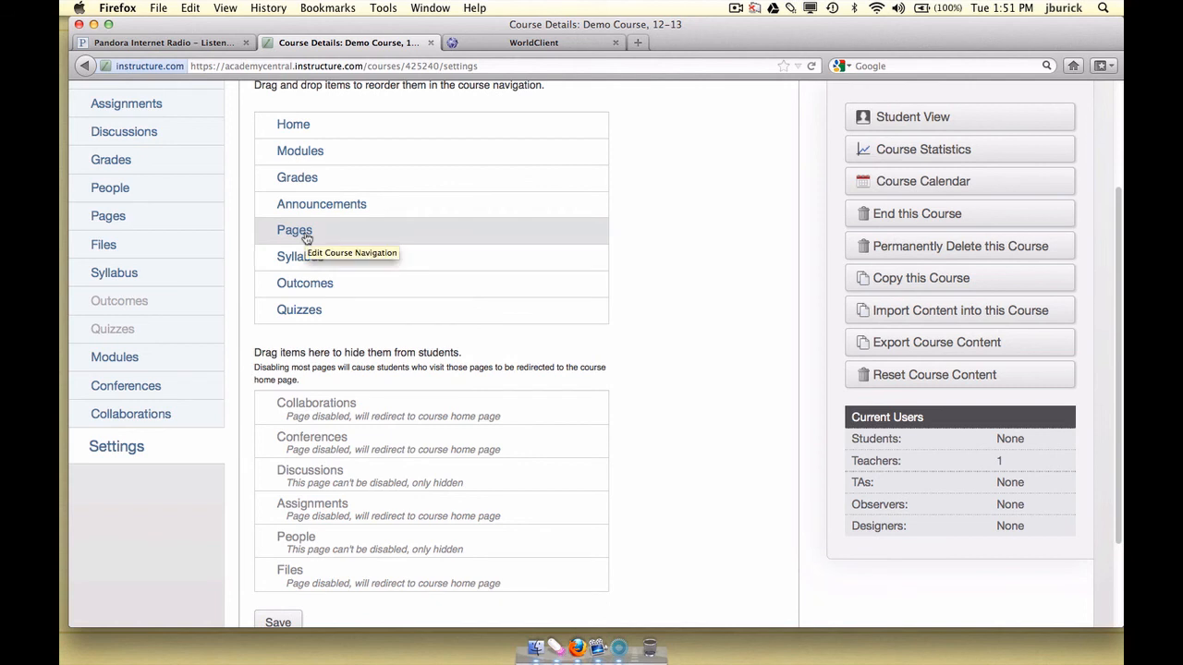
{"action": "left_click_drag", "start_coordinate": [306, 239], "coordinate": [339, 435]}
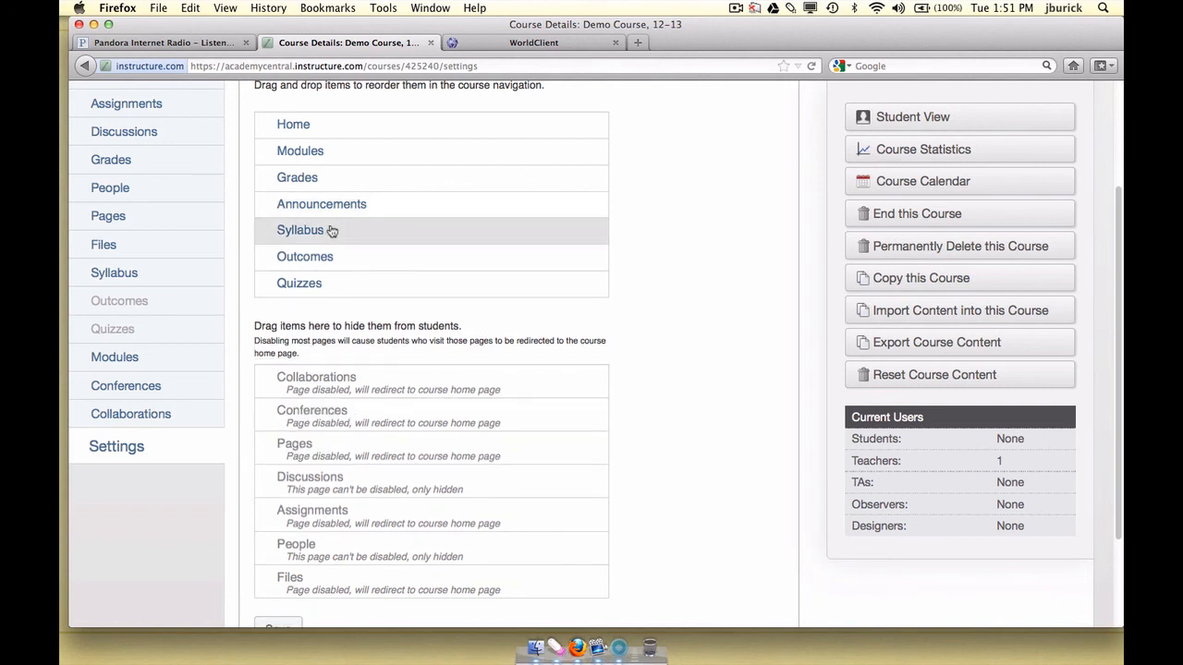
{"action": "left_click_drag", "start_coordinate": [332, 231], "coordinate": [330, 365]}
{"action": "left_click_drag", "start_coordinate": [333, 265], "coordinate": [335, 354]}
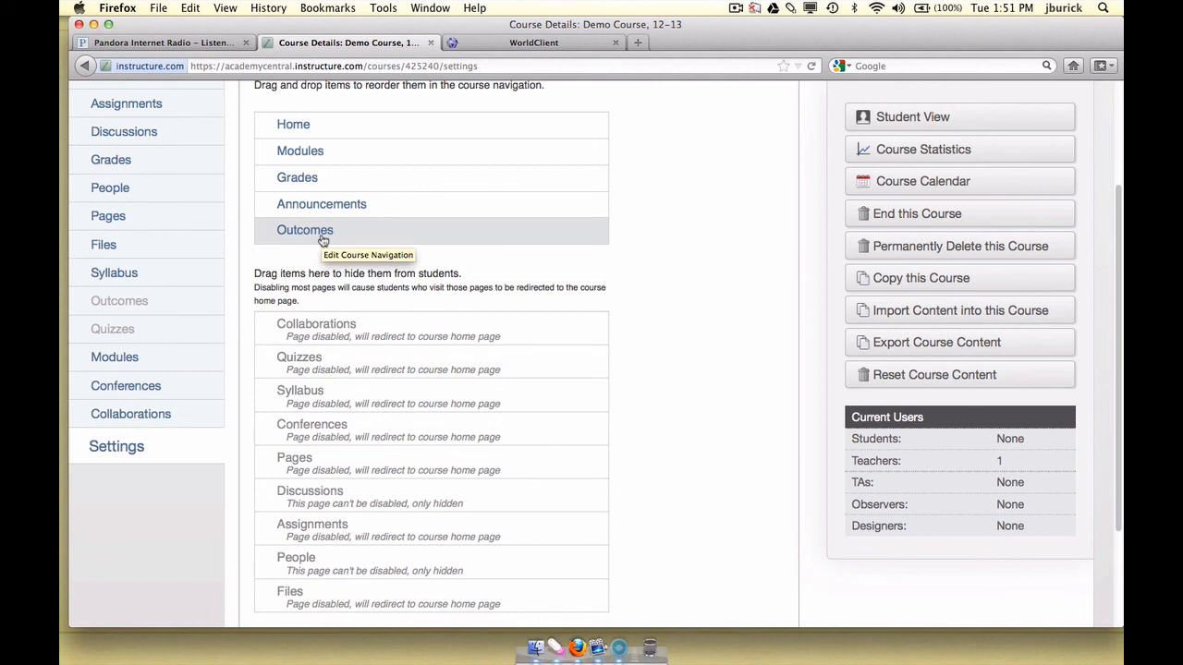
{"action": "left_click_drag", "start_coordinate": [323, 239], "coordinate": [370, 412]}
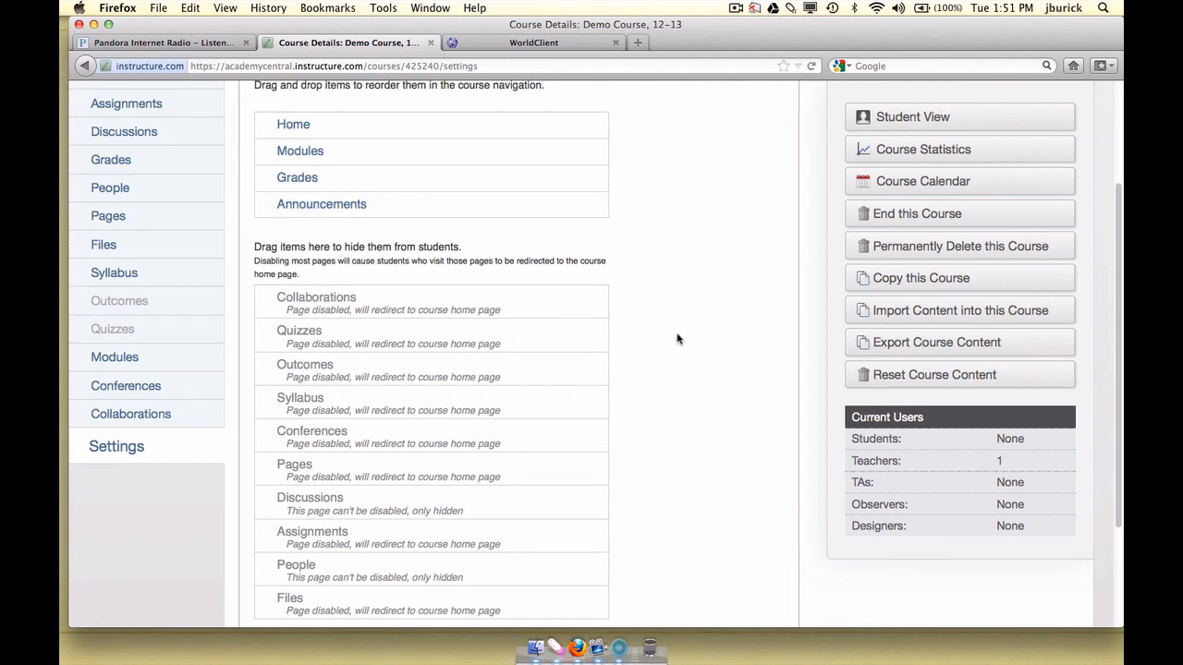
{"action": "scroll", "coordinate": [677, 339], "scroll_direction": "down", "scroll_amount": 5}
{"action": "left_click", "coordinate": [280, 508]}
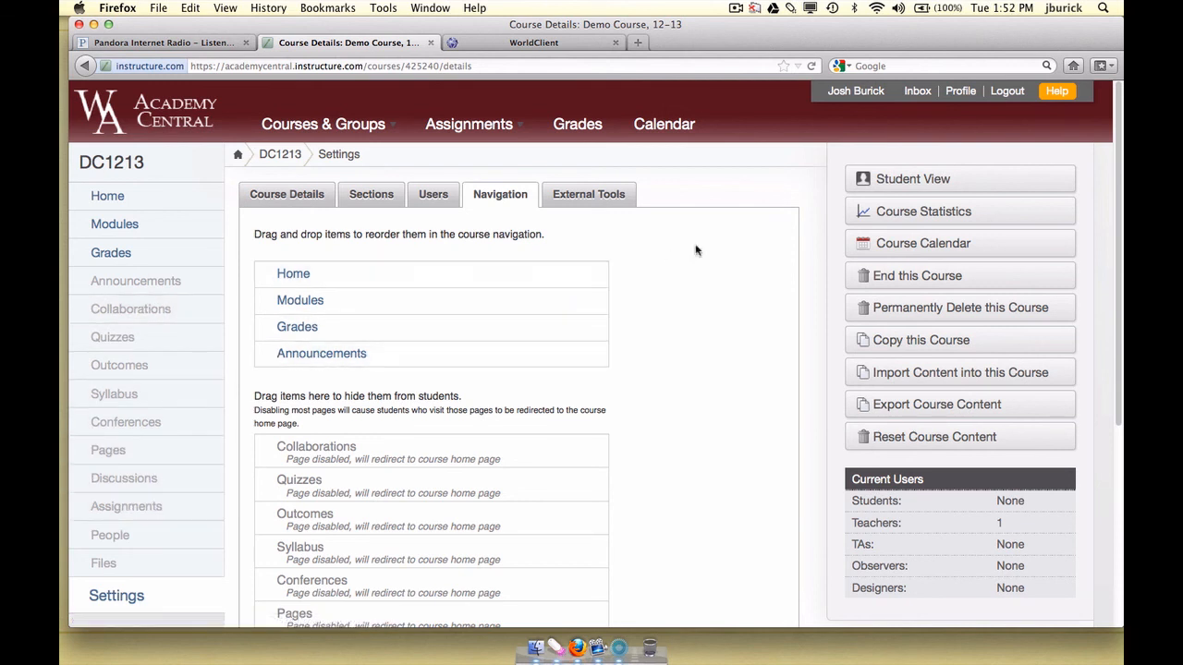
Step: Preview the course in Student View and follow the home page's "Enter Course" link
{"action": "left_click", "coordinate": [847, 185]}
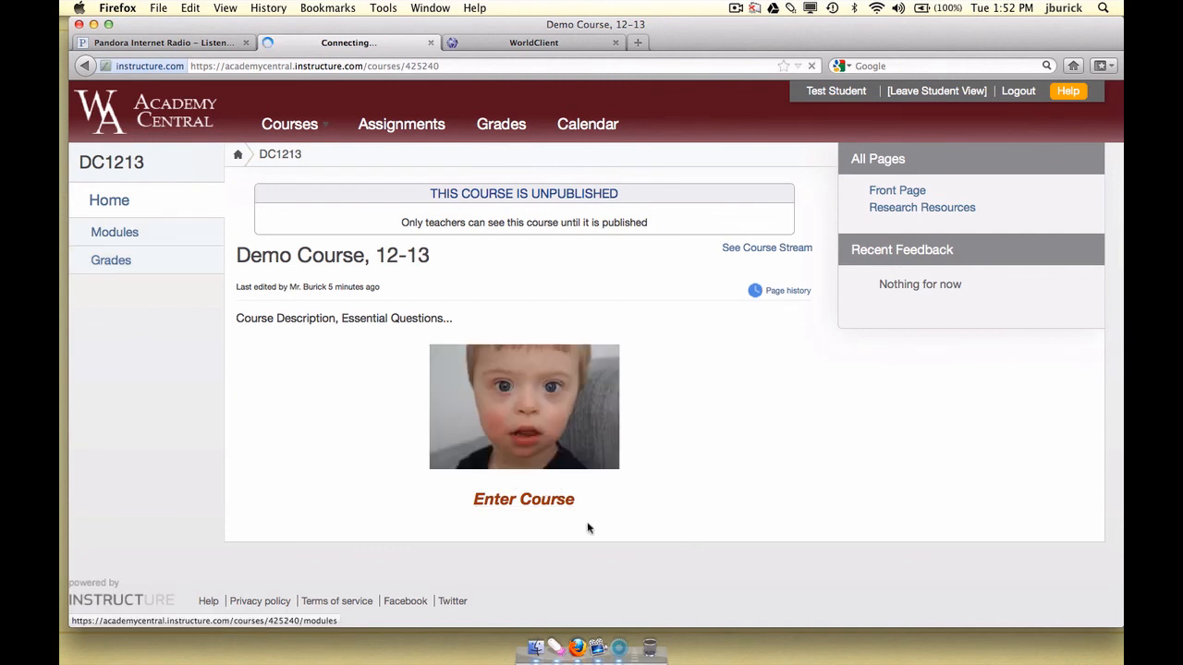
{"action": "left_click", "coordinate": [509, 503]}
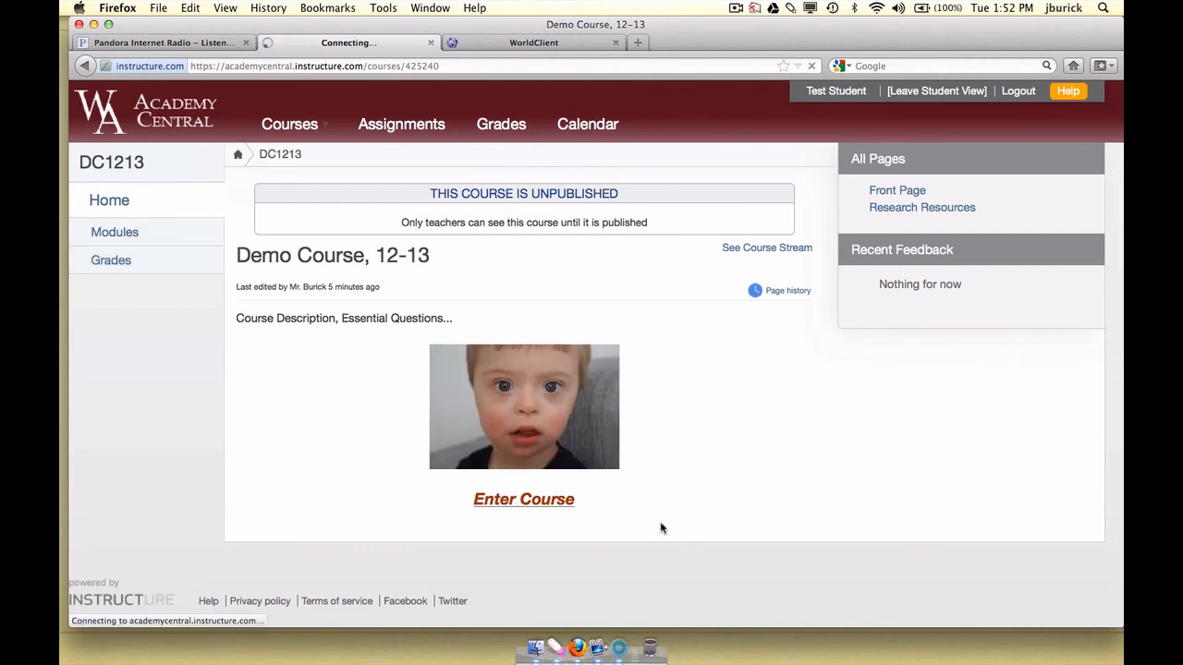